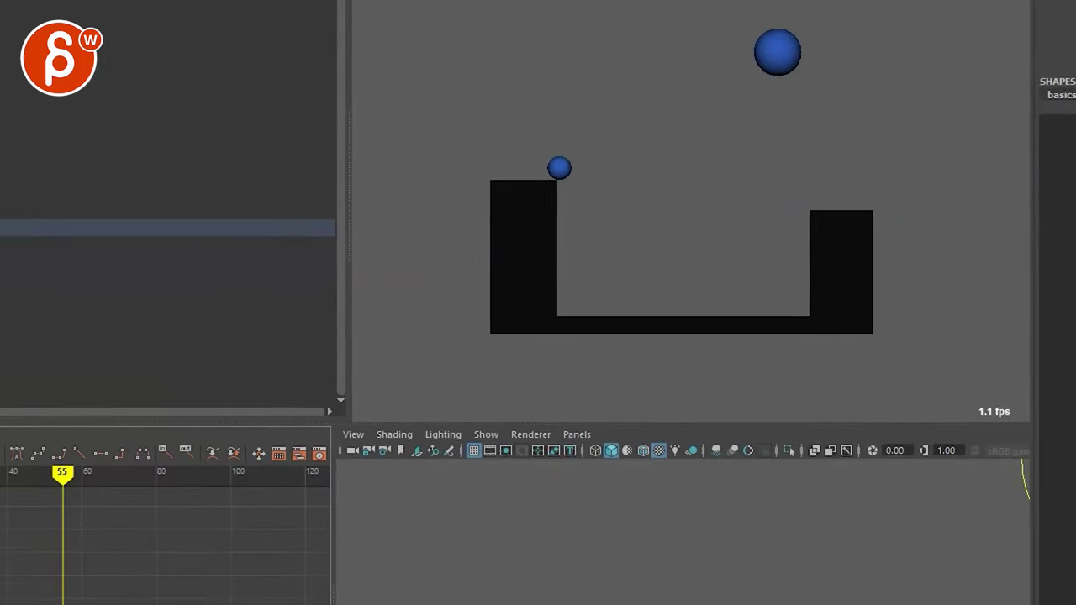
- Shorten the incoming tangent of the frame 55 key on the small ball's Translate Z curve
key(space)
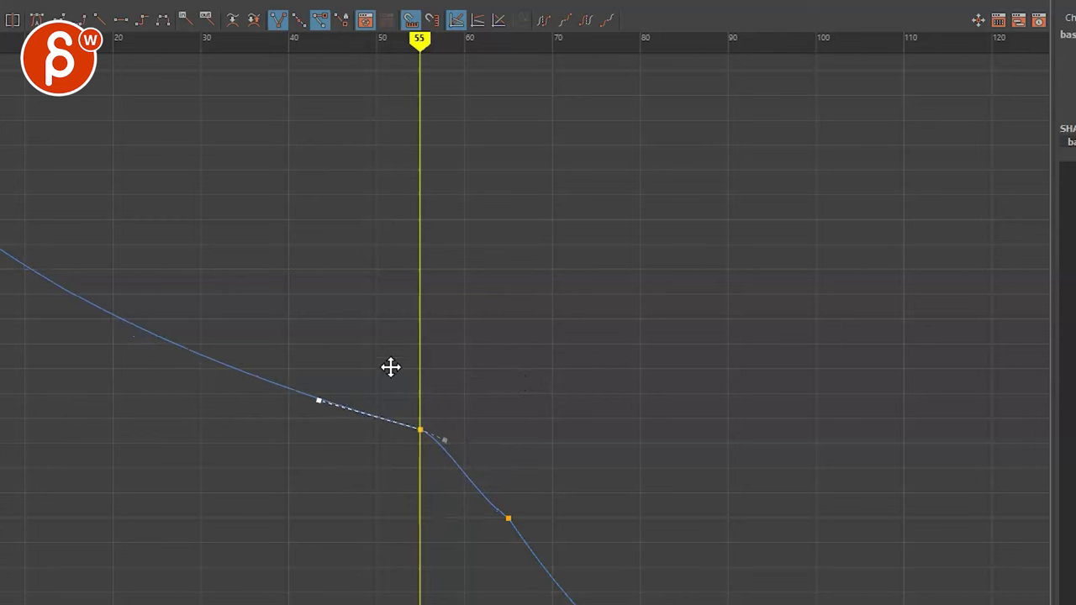
middle_drag(438, 388, 445, 389)
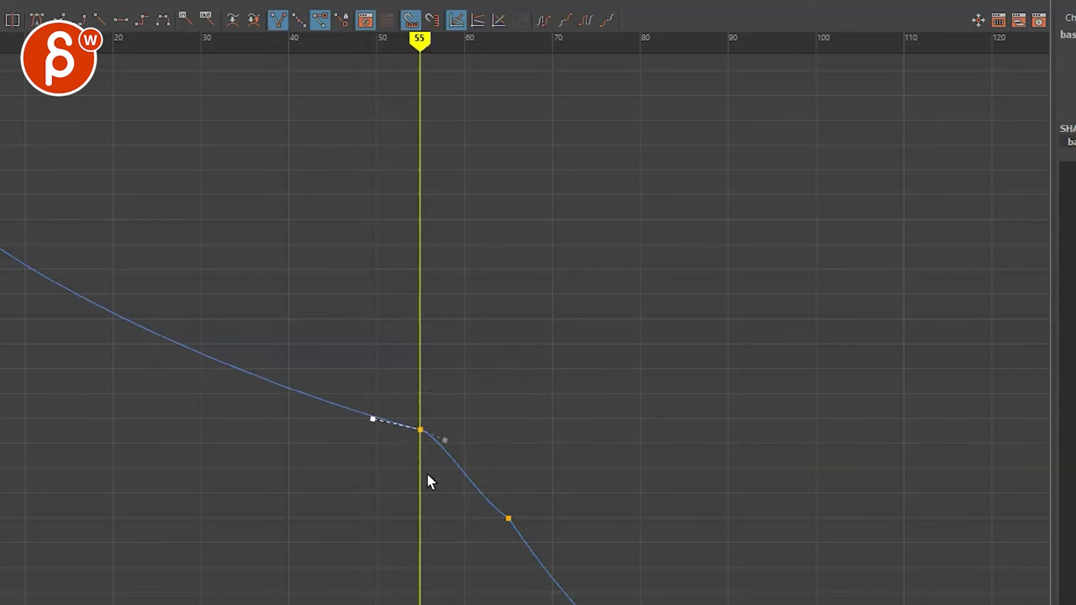
drag(434, 470, 485, 420)
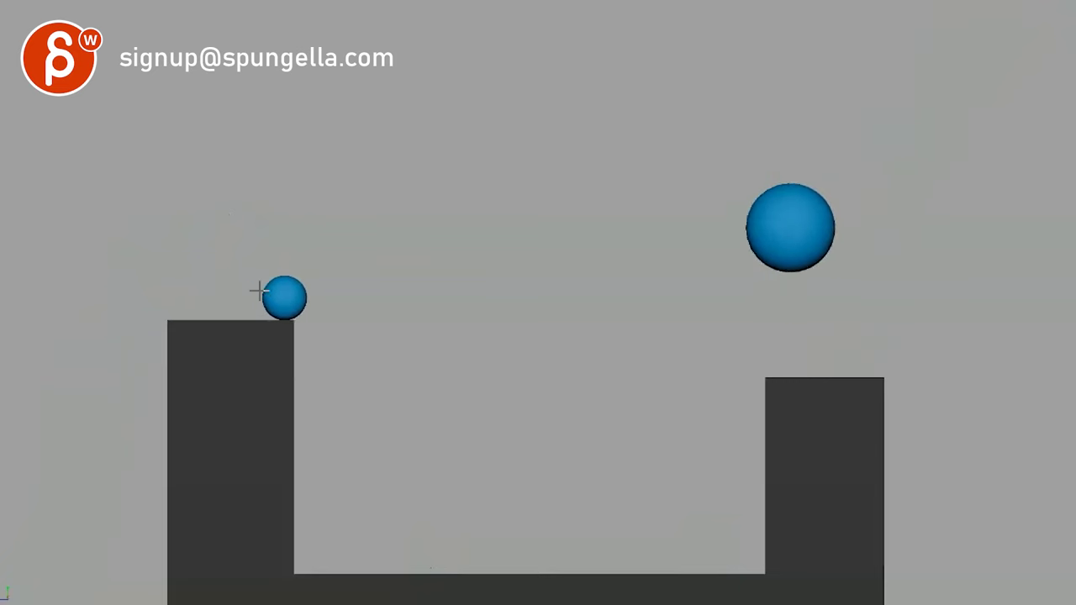
drag(252, 276, 263, 339)
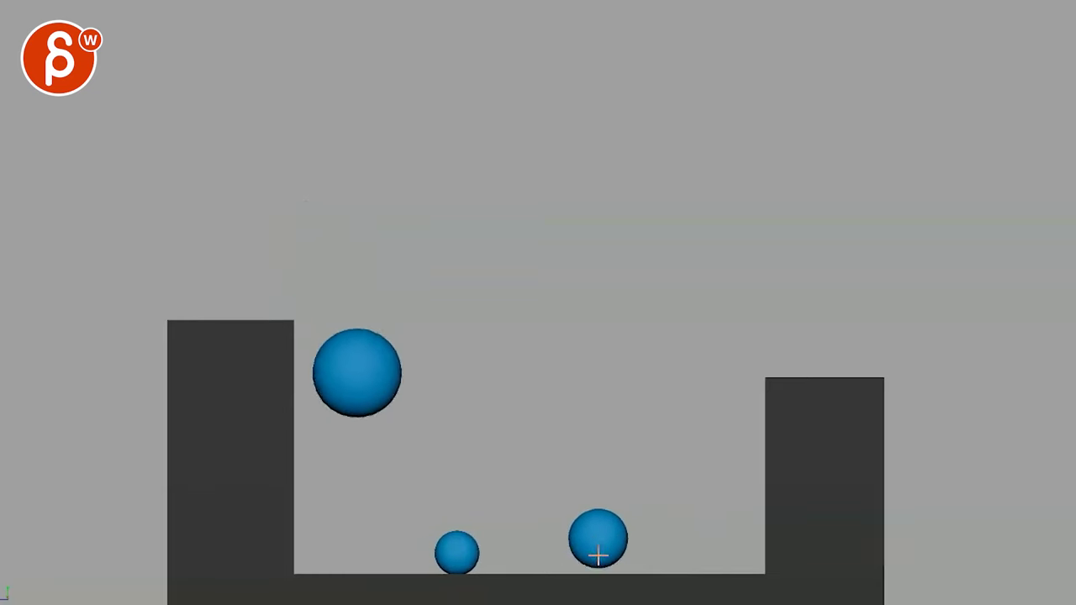
drag(586, 562, 666, 552)
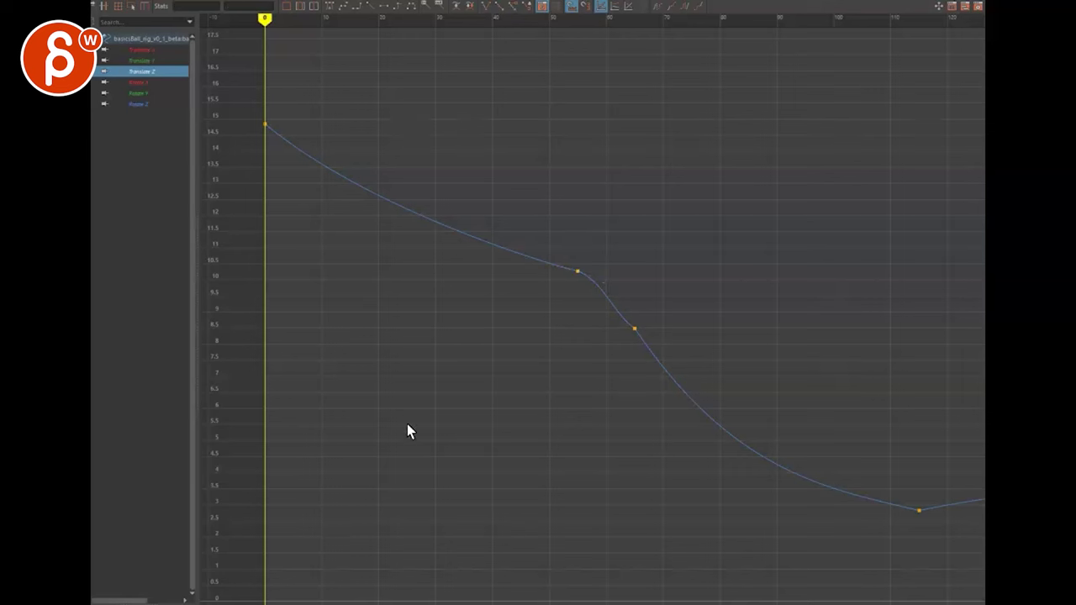
- Play the animation and examine the small ball's motion off the tall block in an enlarged side view
key(space)
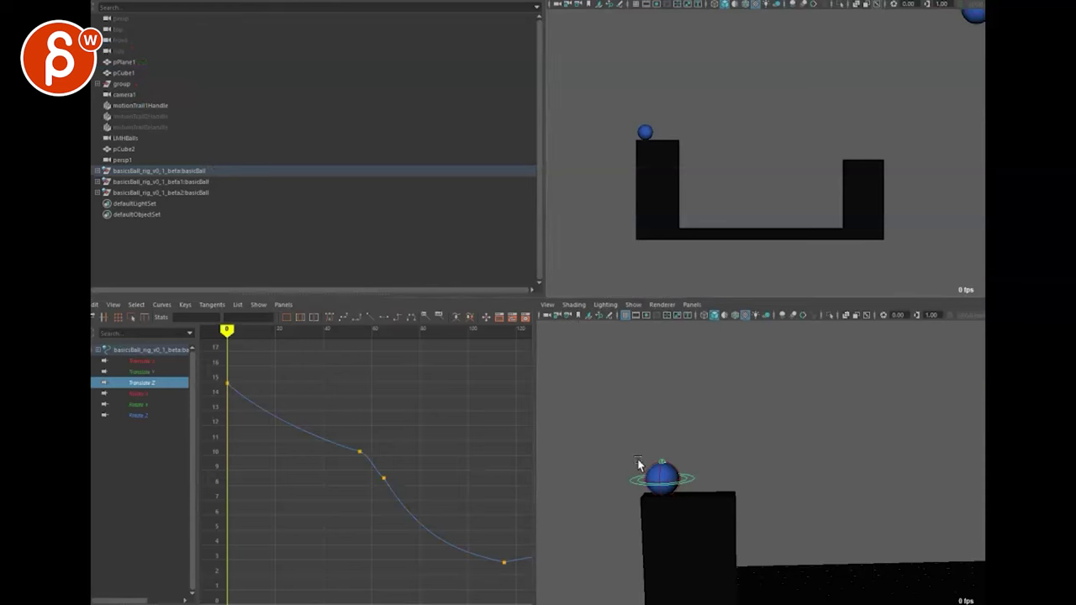
alt+drag(641, 463, 757, 488)
key(alt+v)
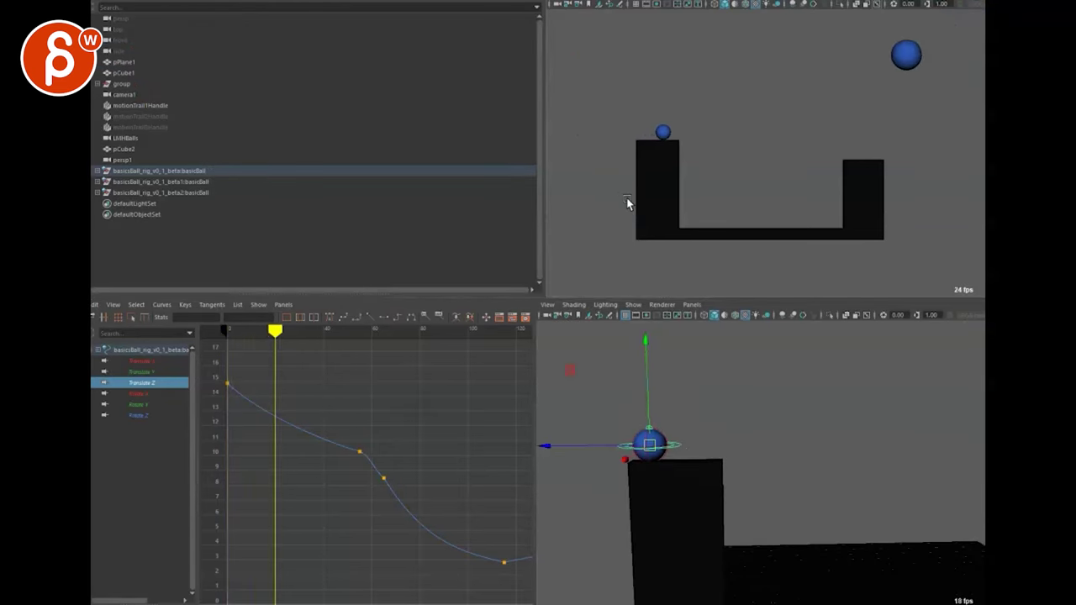
key(alt+v)
alt+right_drag(634, 211, 728, 270)
alt+middle_drag(657, 235, 672, 230)
alt+right_drag(673, 230, 699, 245)
alt+middle_drag(656, 235, 639, 235)
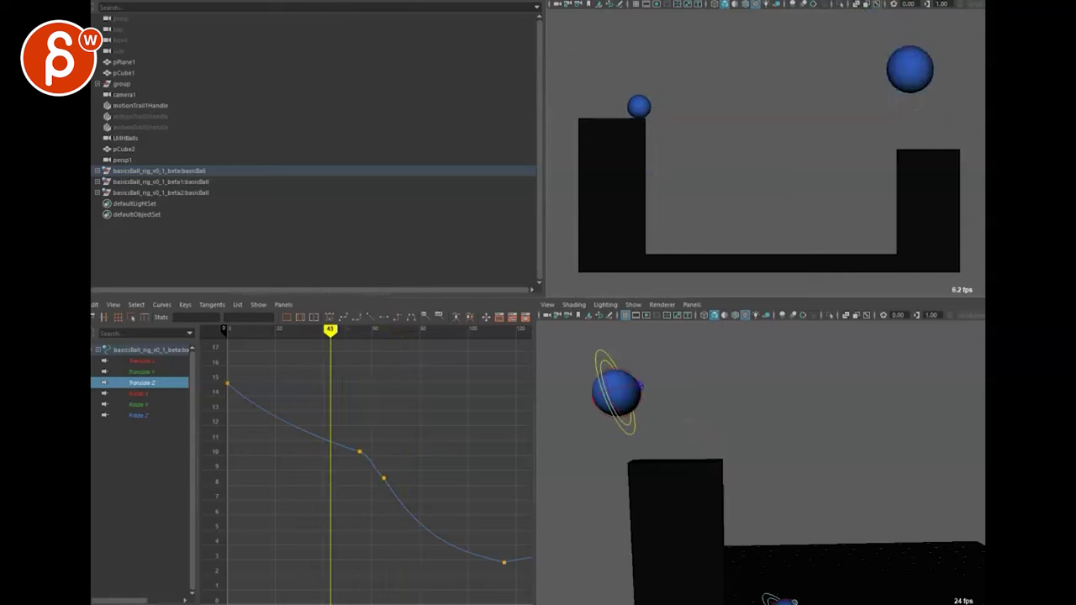
key(space)
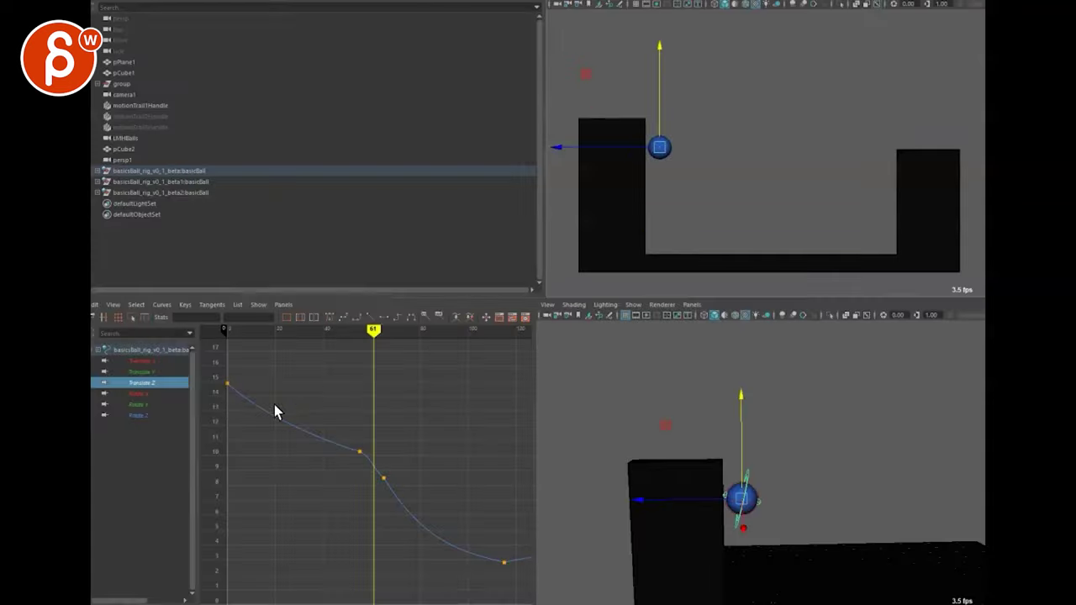
- Flatten the outgoing tangent of the frame 60 key on the small ball's Translate Y curve to round the start of the fall
click(148, 371)
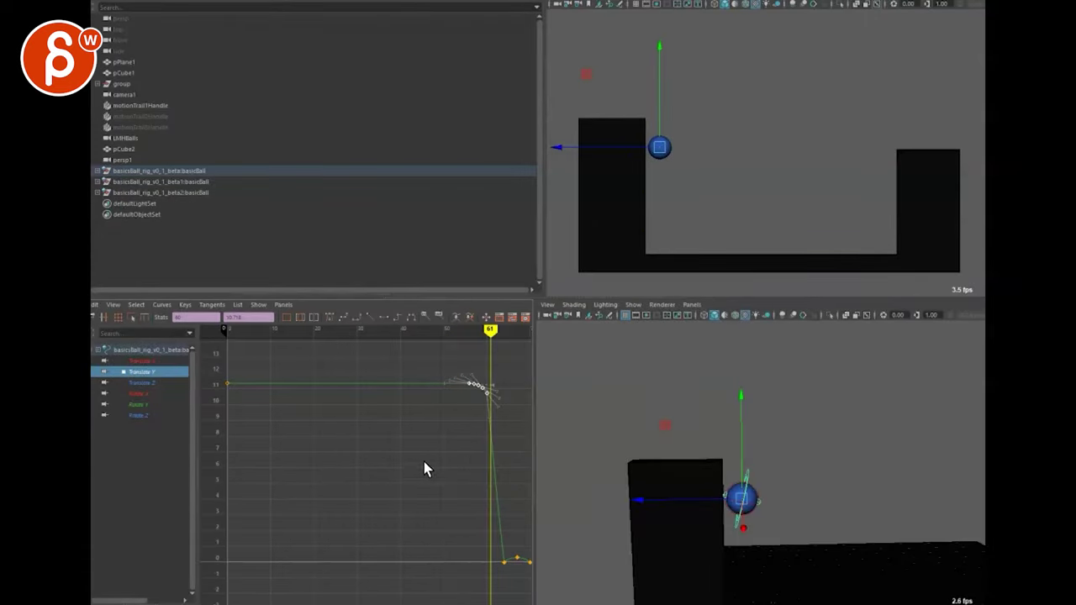
drag(471, 580, 531, 548)
alt+shift+right_drag(370, 547, 428, 541)
alt+middle_drag(444, 504, 516, 515)
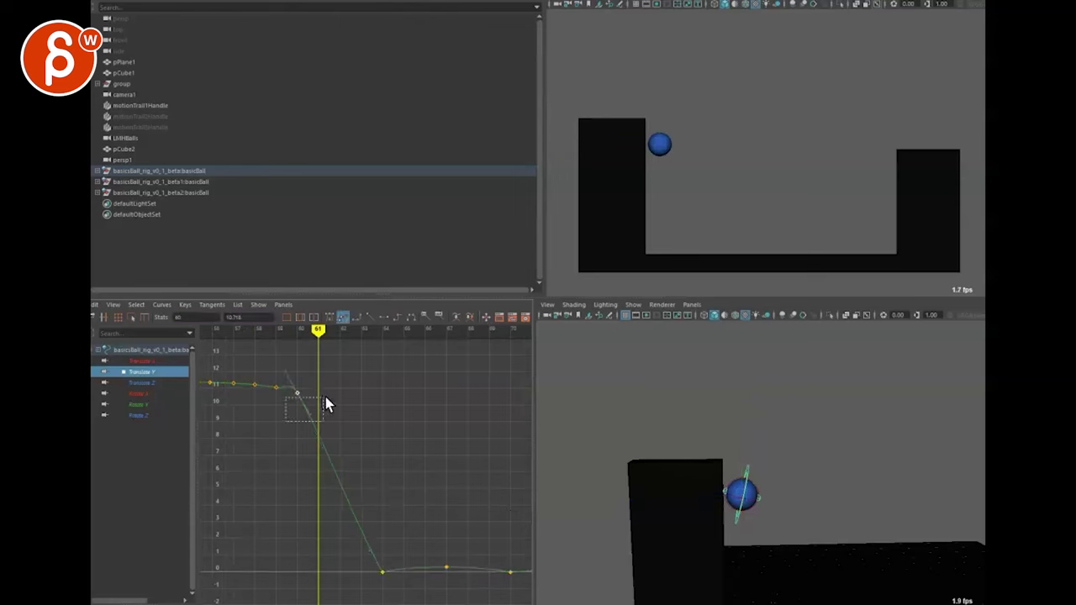
middle_drag(349, 410, 367, 402)
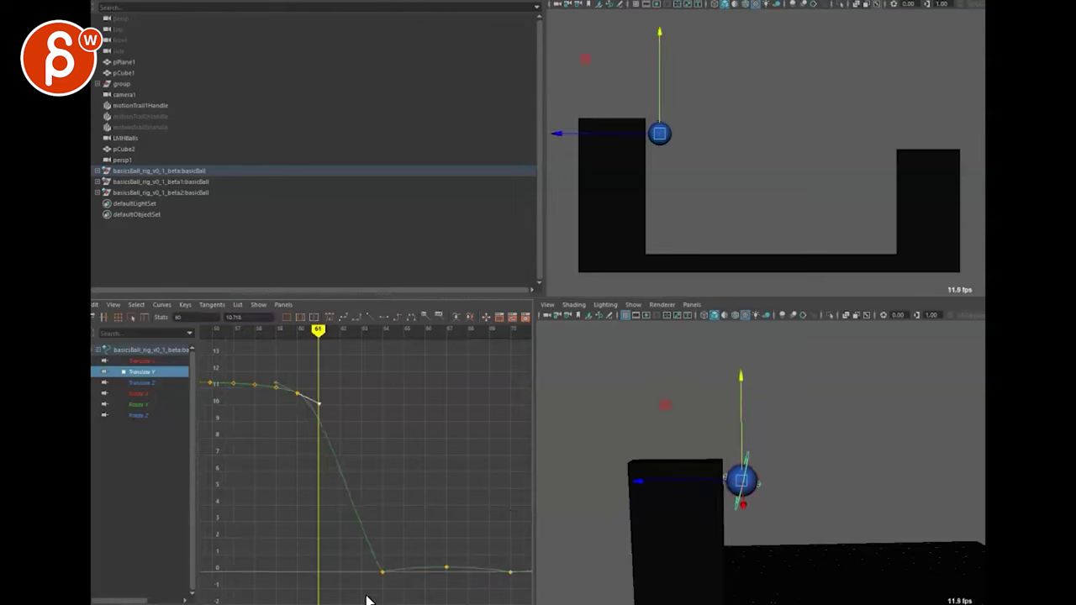
- Steepen the incoming tangent of the landing key at frame 64 on the small ball's Translate Y curve
drag(397, 588, 381, 535)
middle_drag(382, 534, 390, 512)
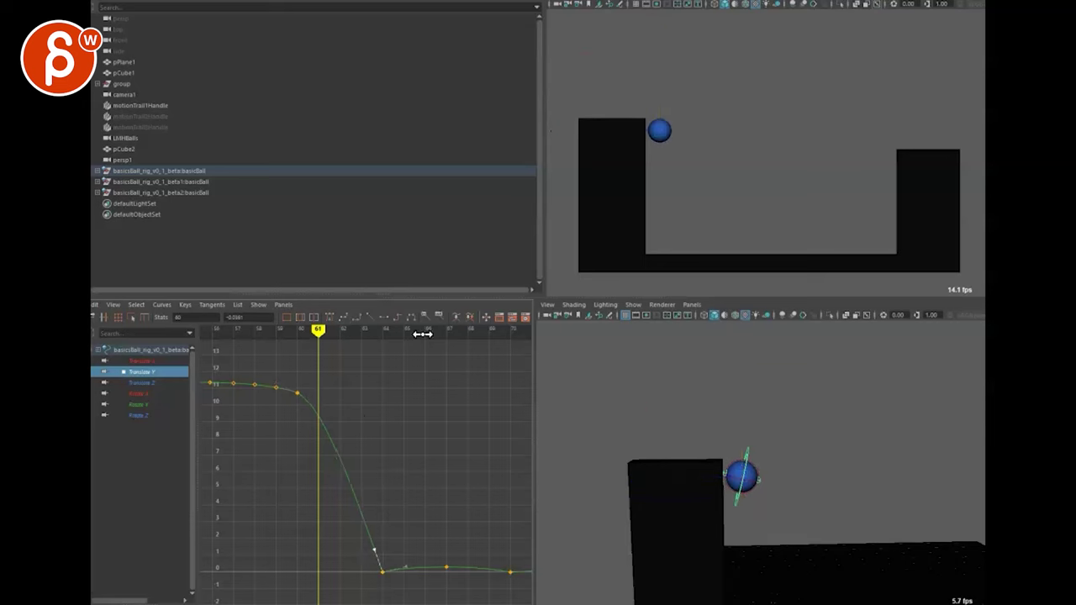
key(space)
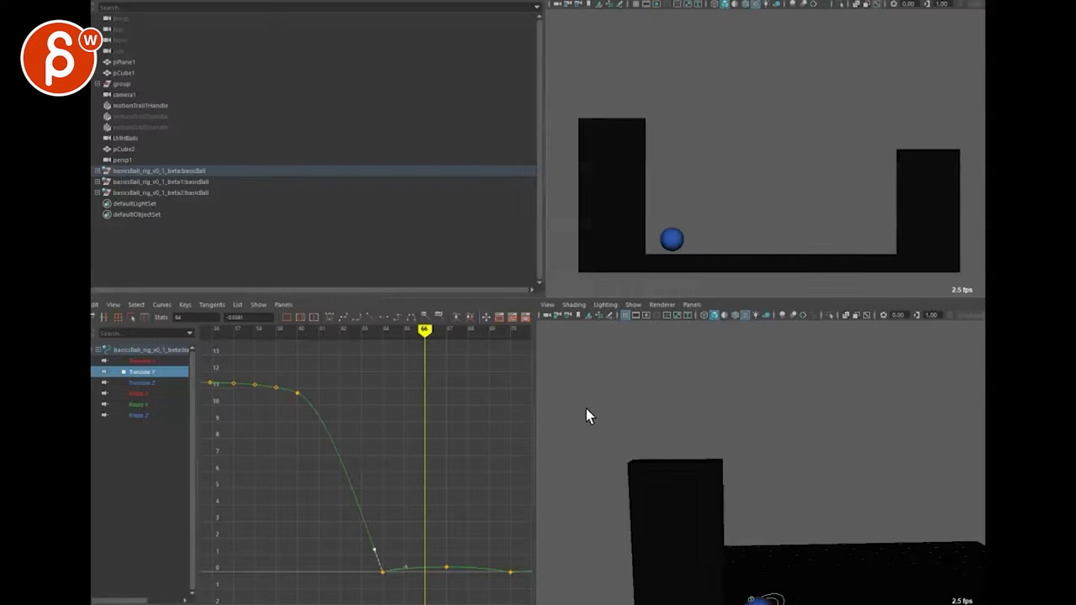
- Adjust the incoming tangent of the frame 65 key on the small ball's Translate Z curve to smooth the slope
click(139, 382)
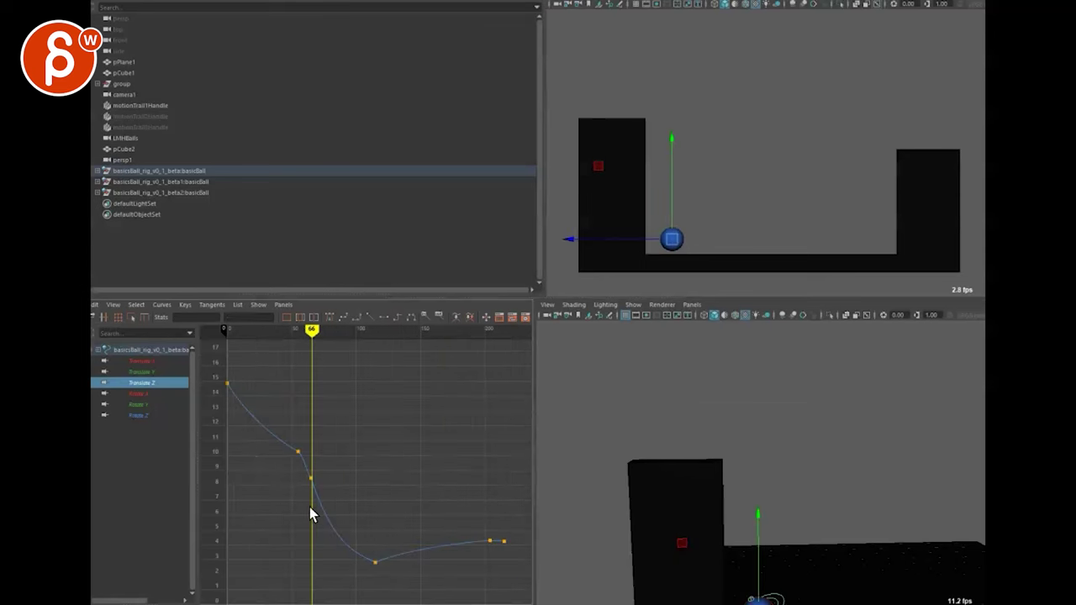
key(f)
alt+middle_drag(309, 486, 398, 527)
alt+right_drag(364, 515, 398, 524)
alt+middle_drag(399, 524, 418, 537)
click(358, 440)
key(w)
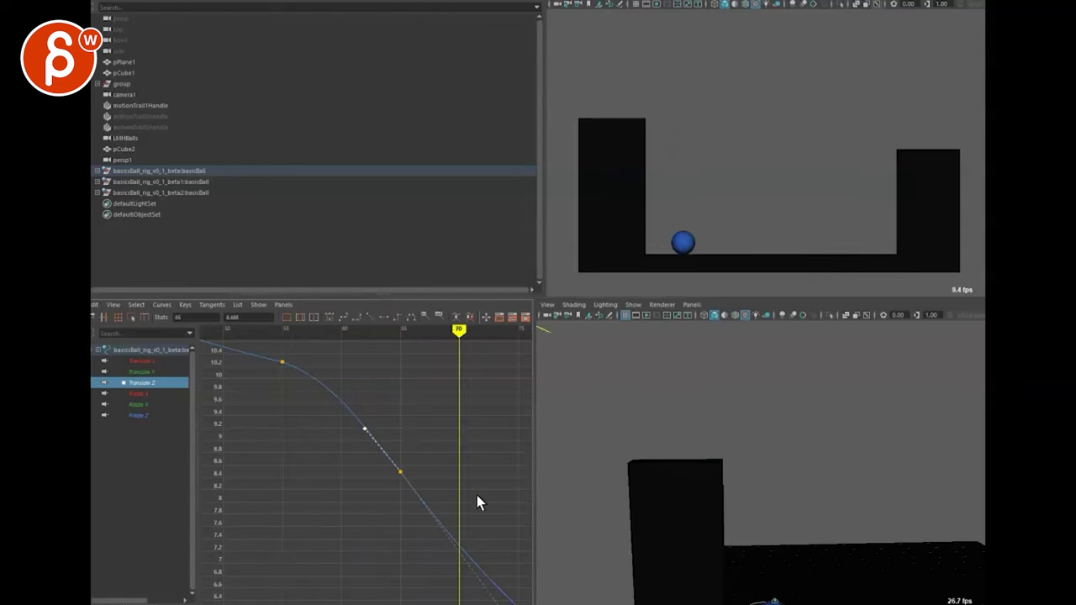
- Delete the frame 65 key from the small ball's Translate Z curve and reshape the facing tangents of the keys at frames 55 and 115
key(alt+v)
alt+right_drag(451, 498, 364, 485)
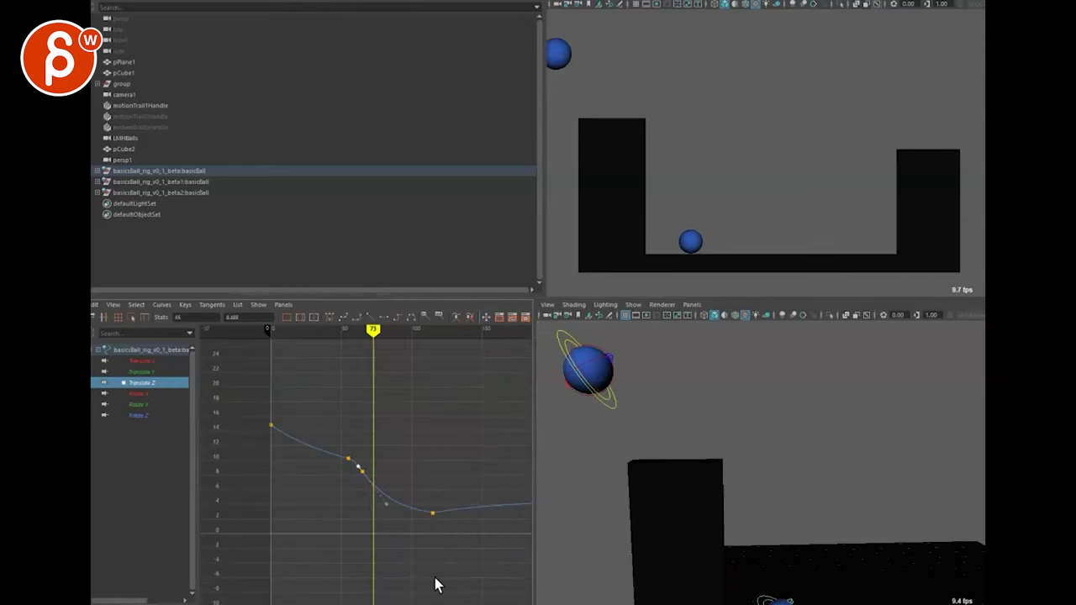
alt+right_drag(433, 546, 363, 554)
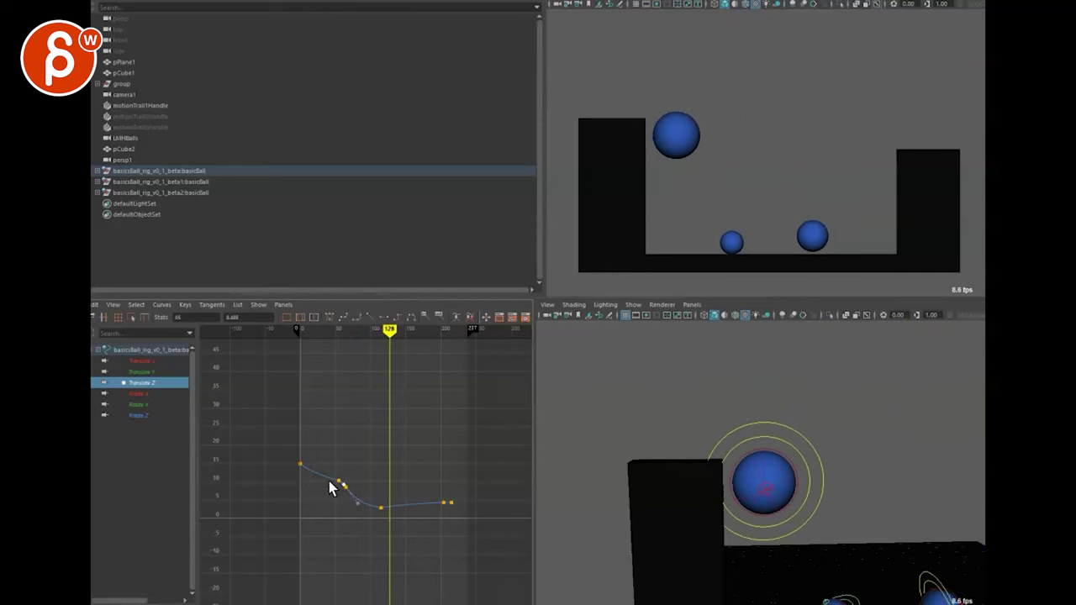
key(space)
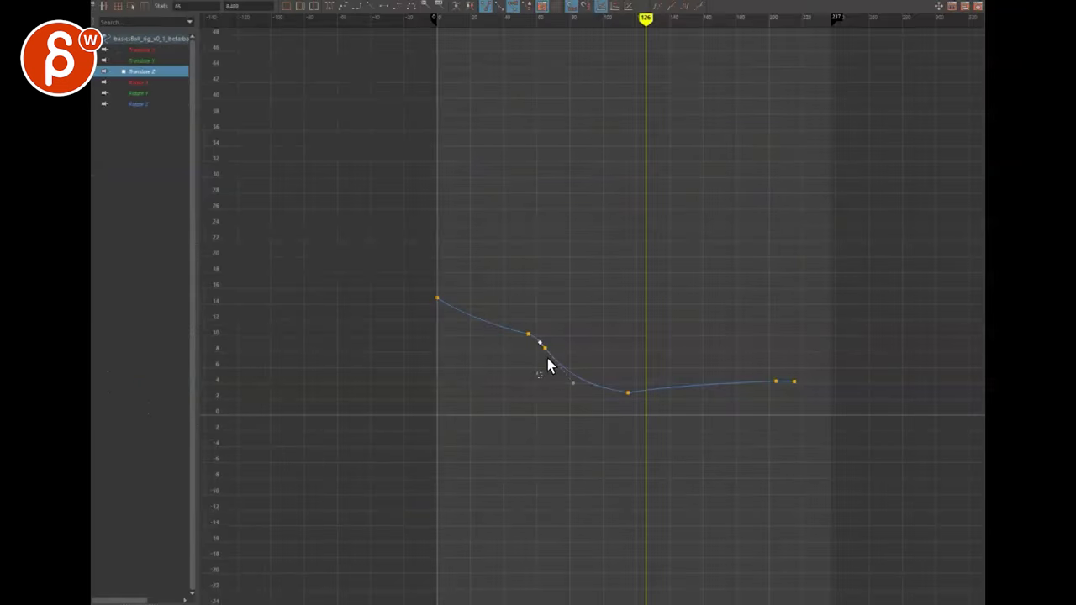
alt+middle_drag(472, 422, 440, 401)
alt+right_drag(440, 401, 473, 428)
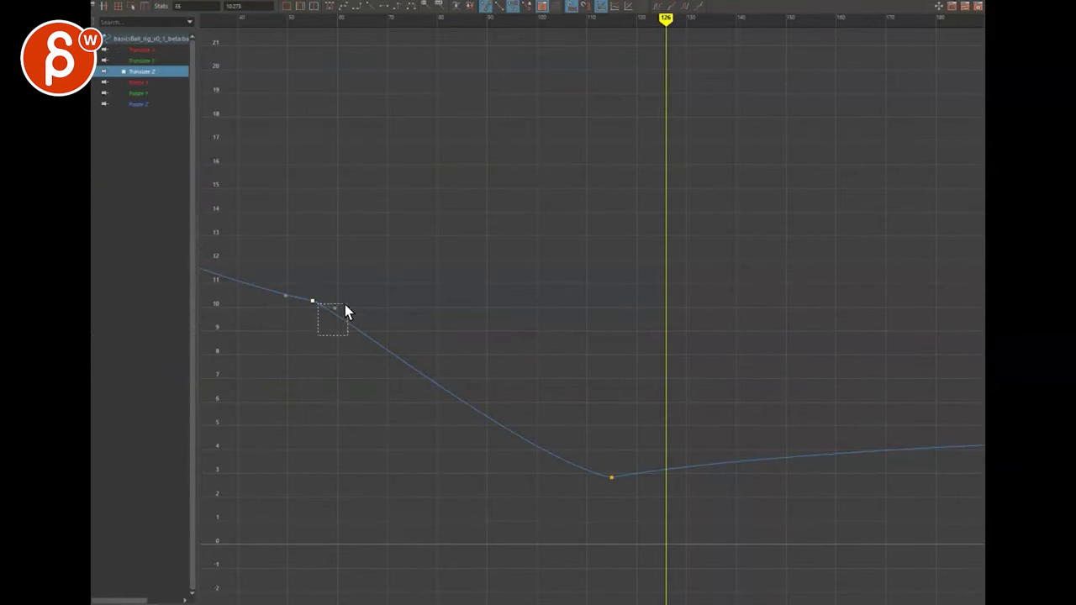
middle_drag(381, 316, 396, 305)
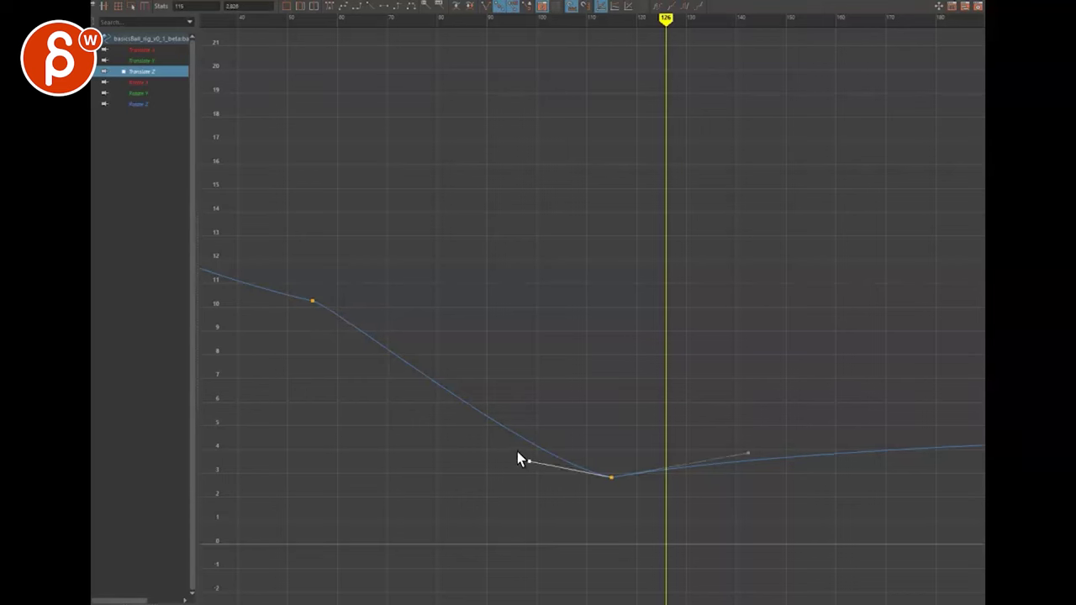
middle_drag(514, 452, 546, 443)
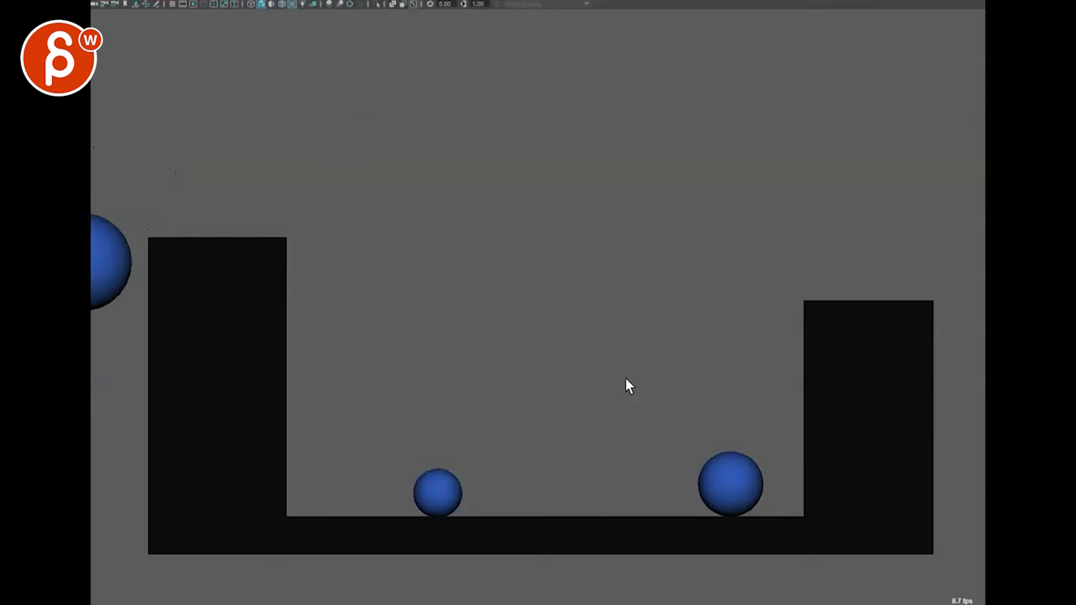
- Round the small ball's Translate Z curve through the frame 204 key and move the last key to frame 218
key(space)
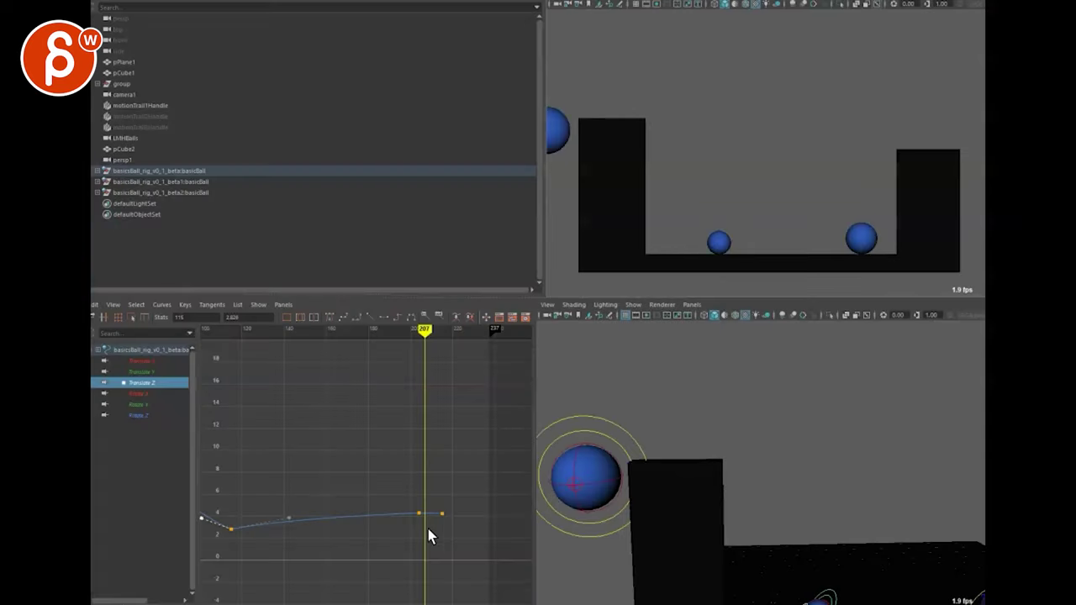
key(space)
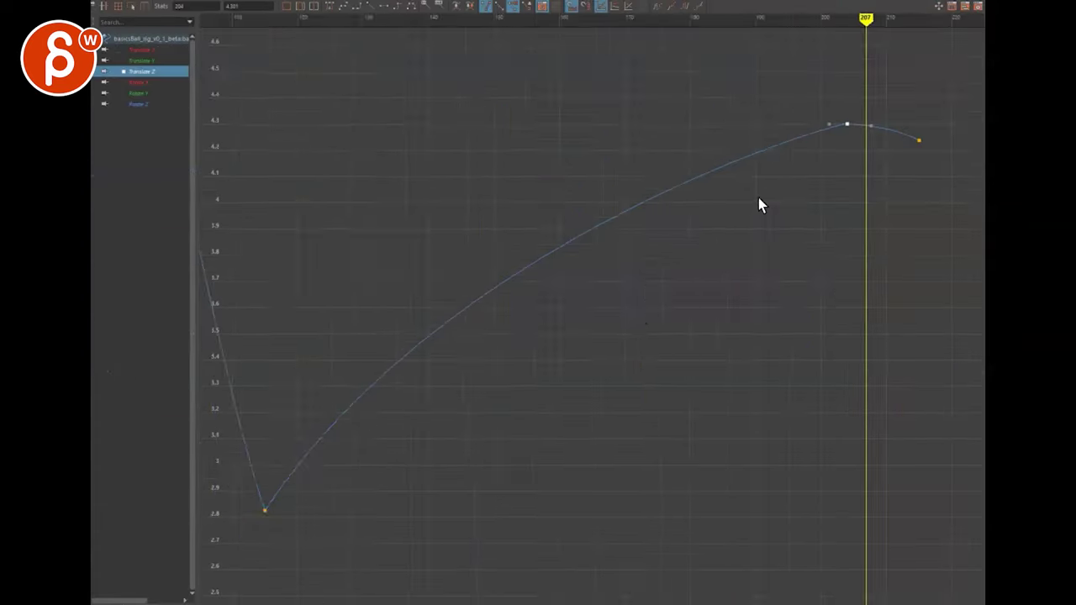
scroll(789, 200, up, 3)
alt+middle_drag(767, 231, 457, 441)
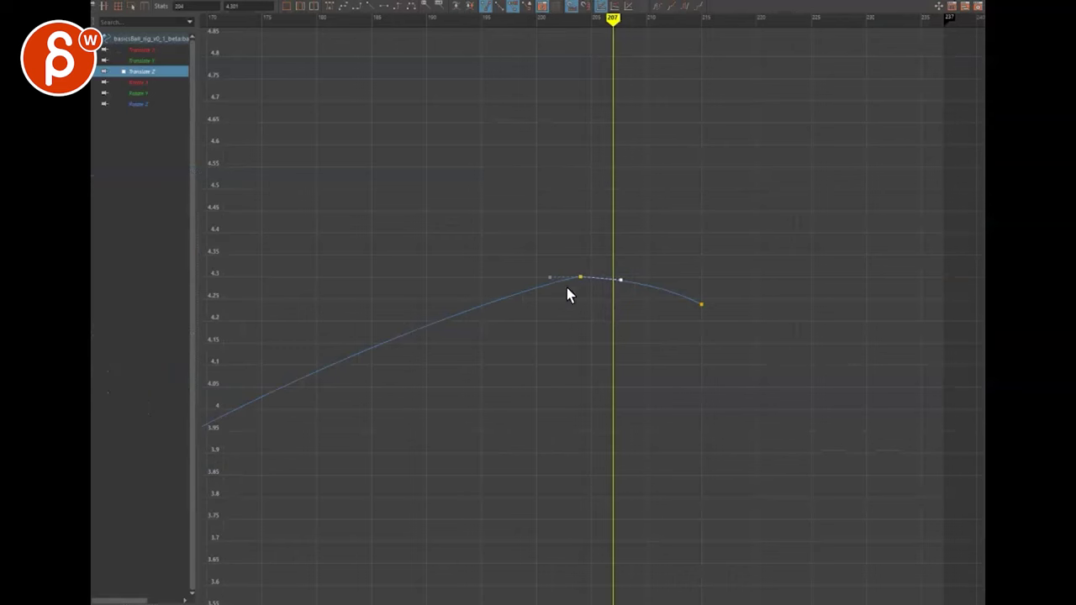
click(582, 279)
middle_drag(667, 231, 673, 236)
click(664, 318)
key(space)
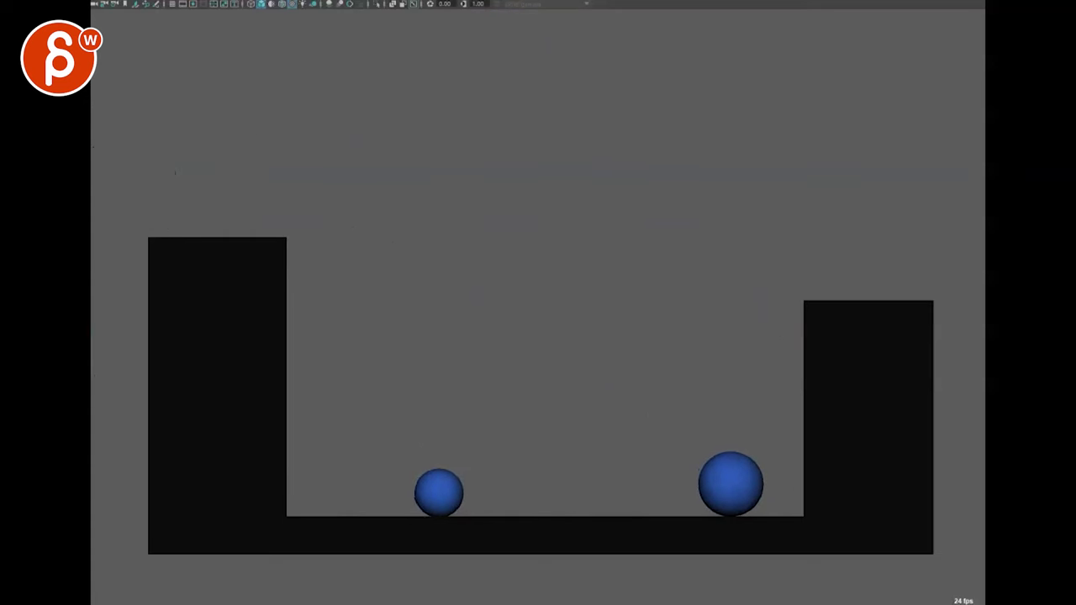
key(space)
key(space)
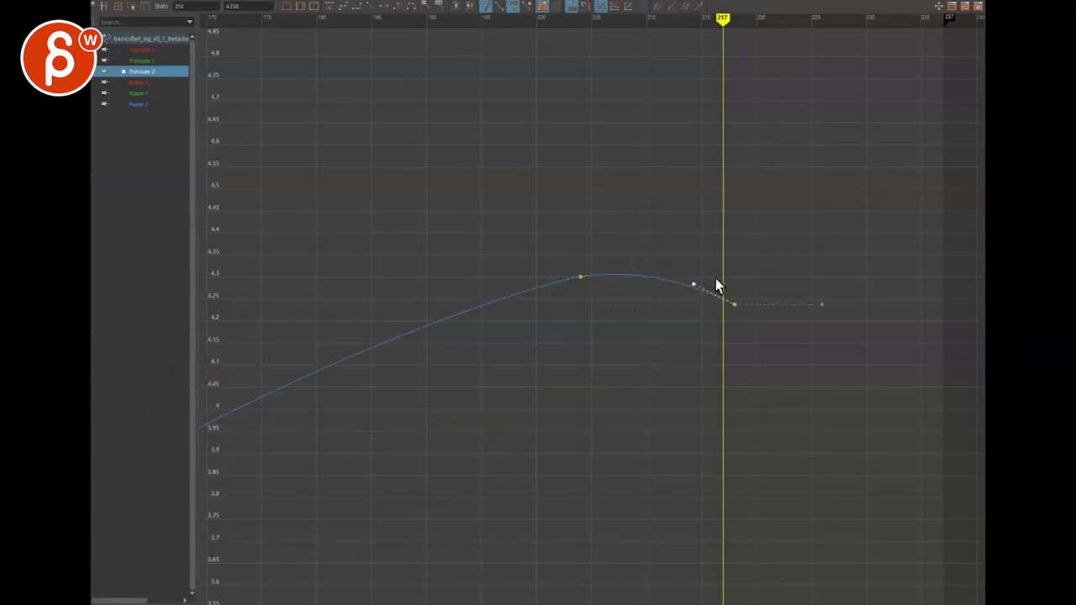
- Flatten the incoming tangent of the small ball's last Translate Z key and move that key to frame 219
drag(710, 277, 712, 275)
middle_drag(712, 275, 723, 308)
middle_drag(766, 305, 765, 303)
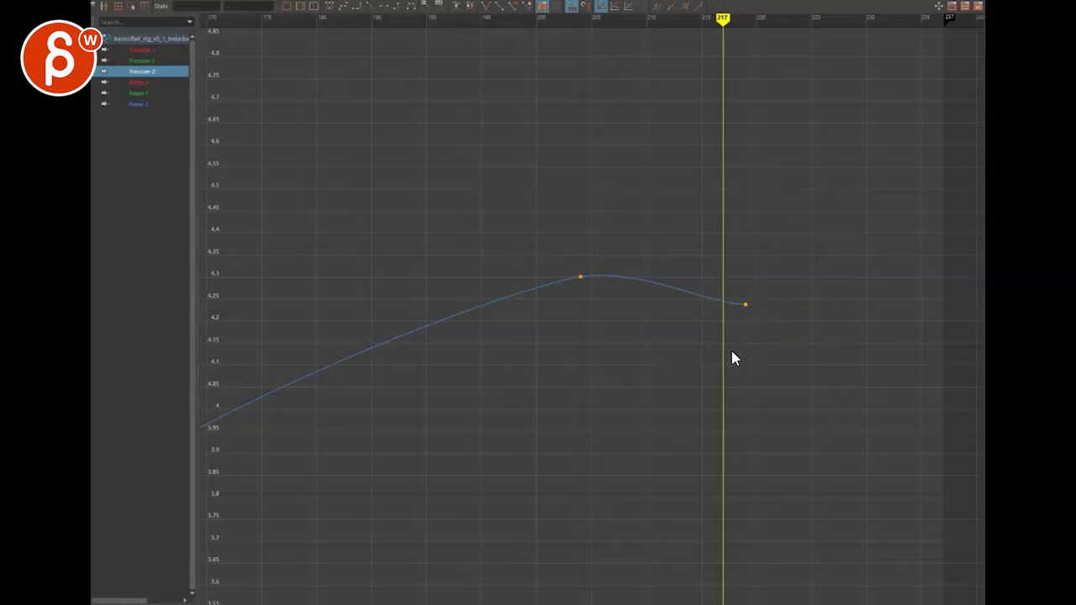
key(space)
key(space)
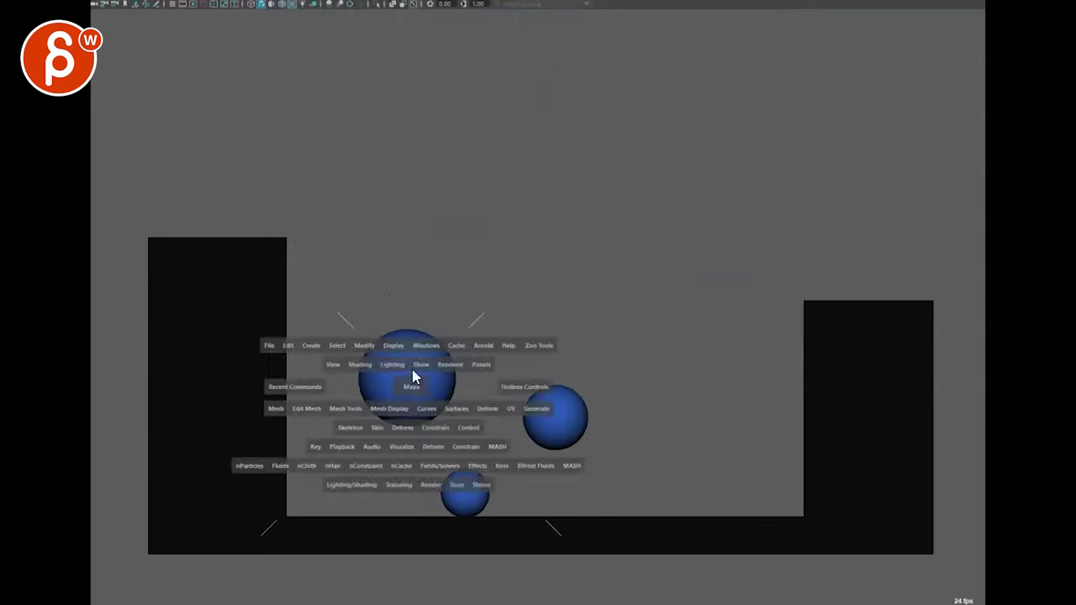
- Adjust the incoming tangent of the ground contact key at frame 115 on the large ball's Translate Y curve
key(space)
click(145, 371)
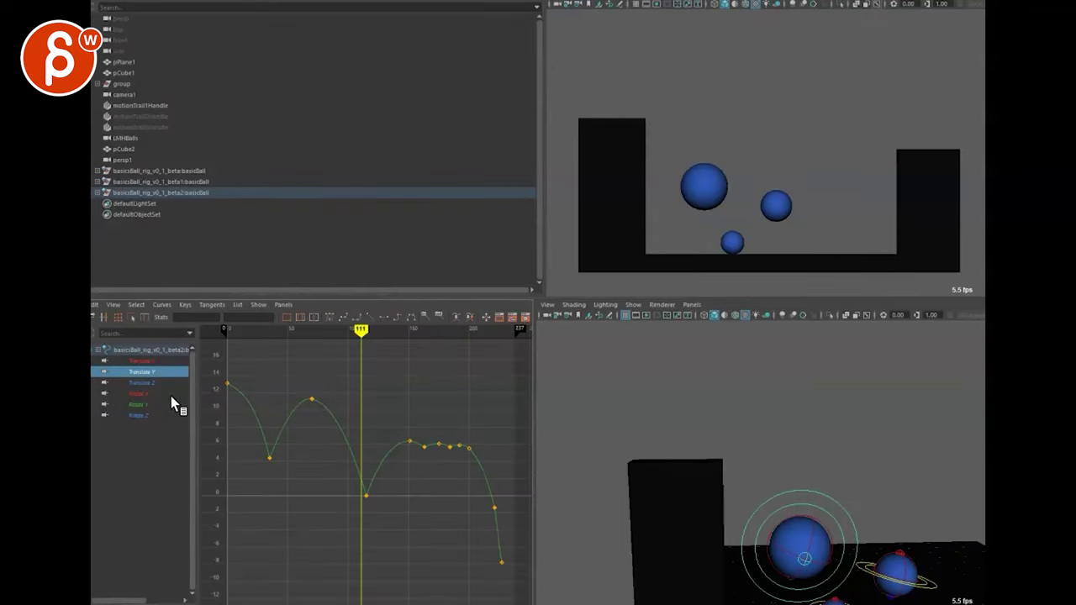
scroll(379, 494, up, 3)
key(space)
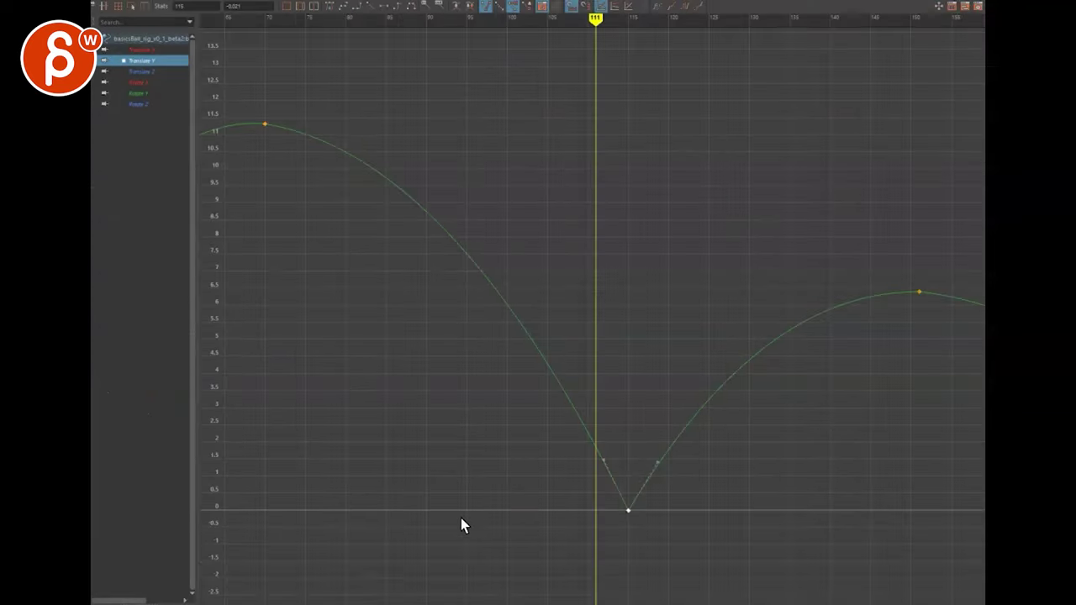
alt+middle_drag(474, 252, 547, 250)
alt+right_drag(592, 310, 533, 349)
alt+right_drag(493, 315, 619, 408)
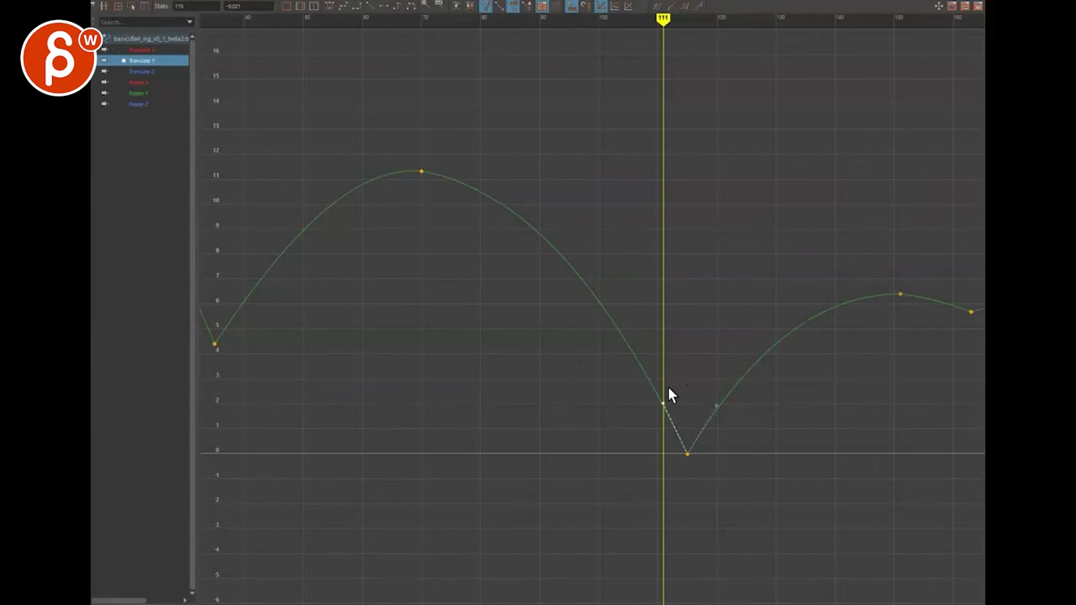
middle_drag(669, 388, 674, 383)
- Select the last two keys, at frames 221 and 227, on the large ball's Translate Y curve and play back the animation
alt+middle_drag(814, 424, 471, 411)
alt+middle_drag(788, 403, 535, 320)
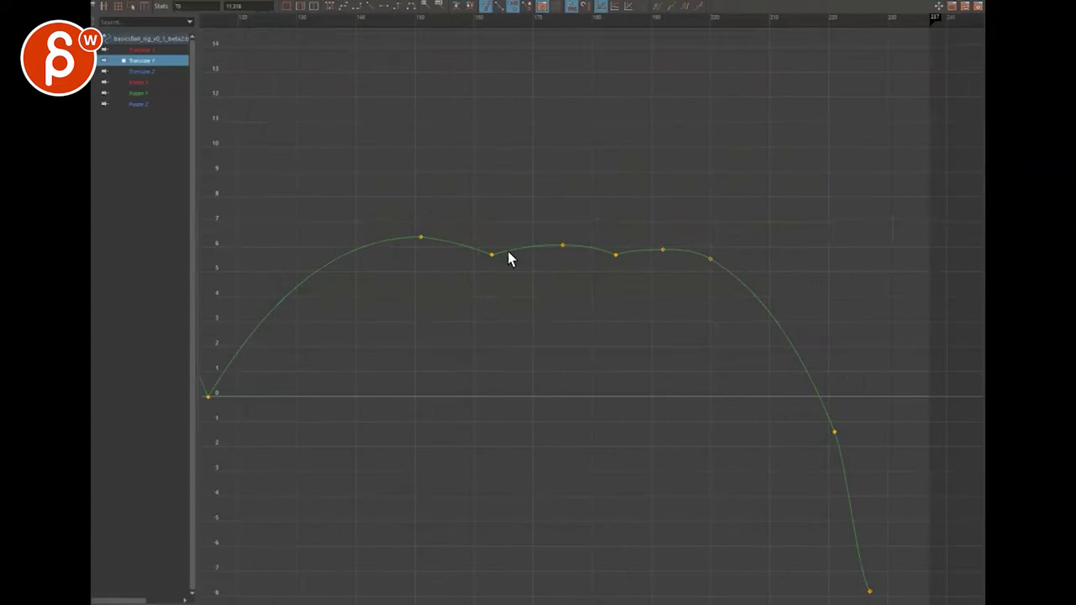
drag(794, 375, 857, 476)
drag(907, 369, 760, 597)
key(space)
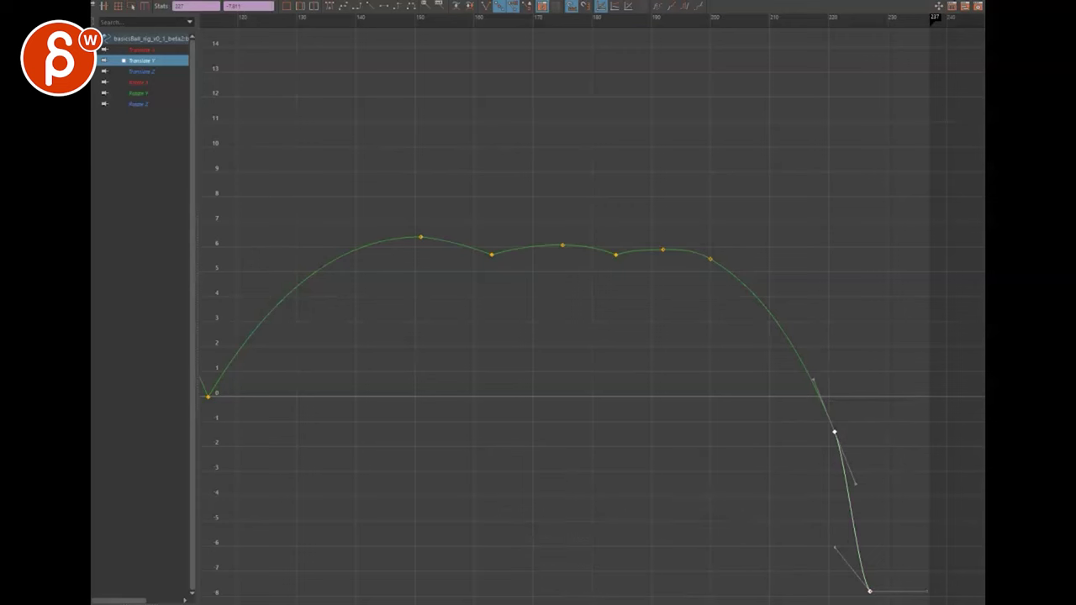
key(space)
key(alt+v)
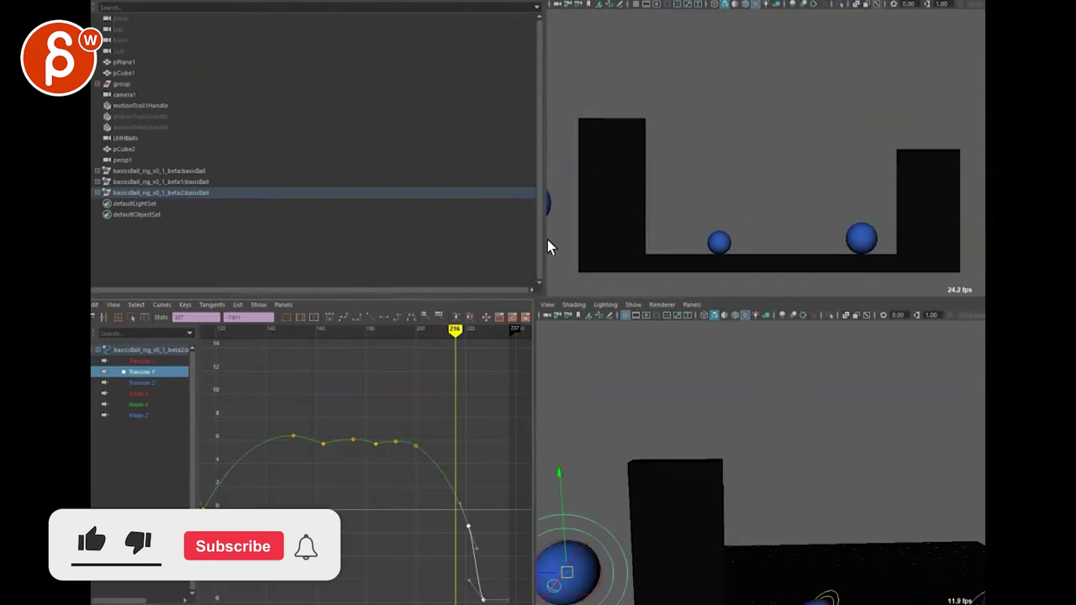
- Widen the side view, frame the last two Translate Y keys of the large ball, and select the key at frame 221
drag(546, 245, 467, 239)
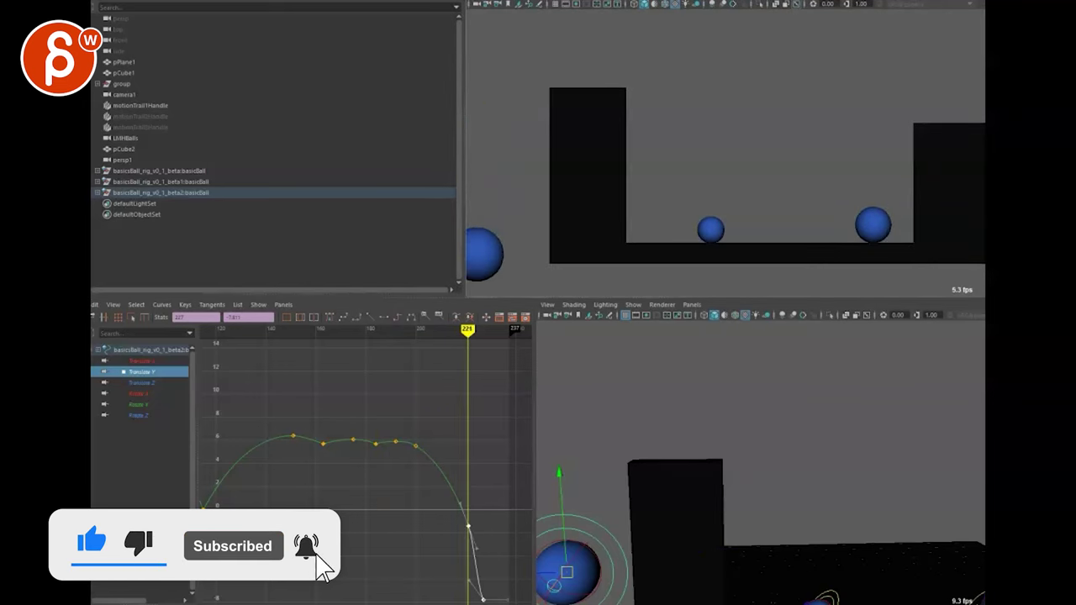
key(space)
key(f)
click(787, 421)
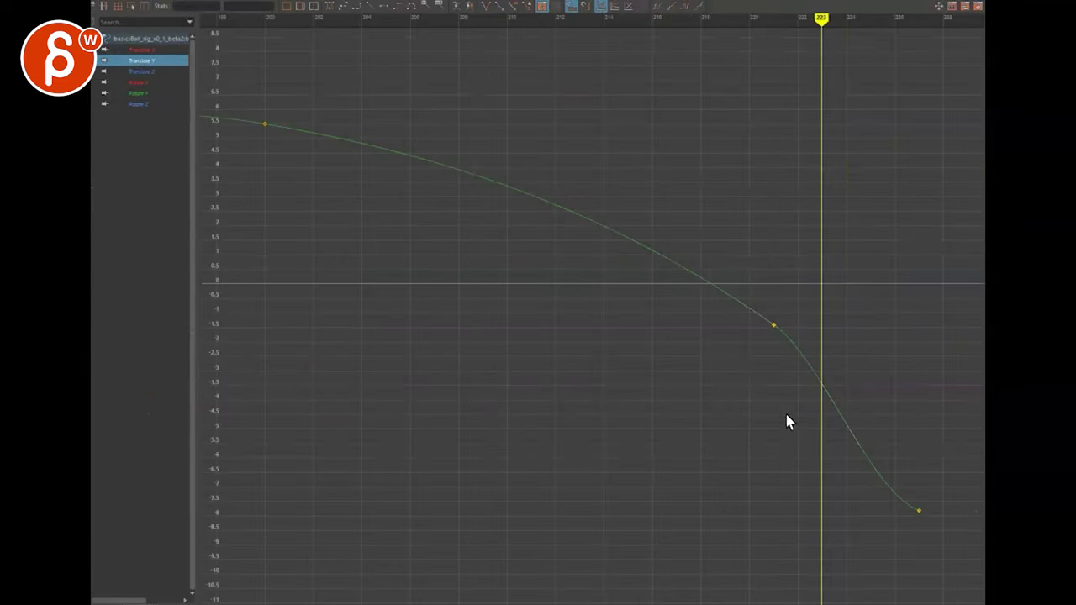
click(774, 324)
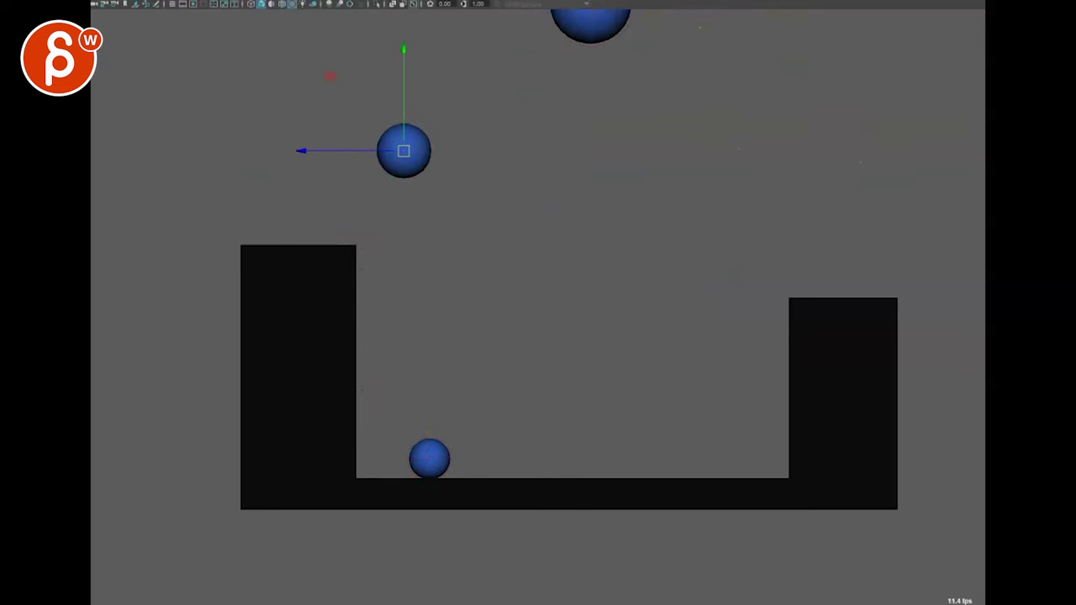
- Isolate the medium ball's Translate Z curve and delete its keys at frames 83 and 90
key(space)
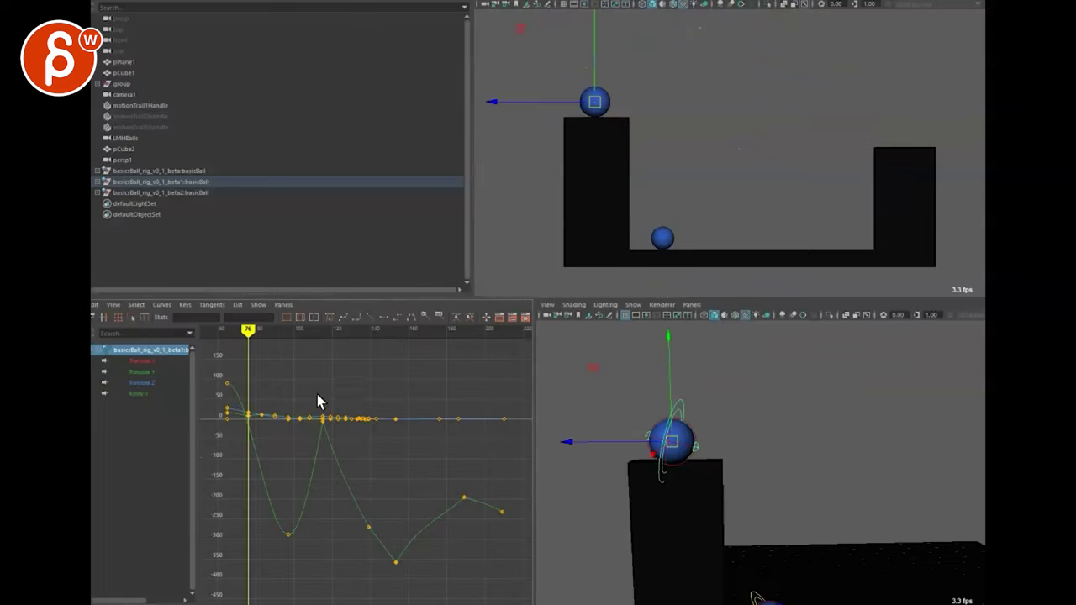
click(141, 383)
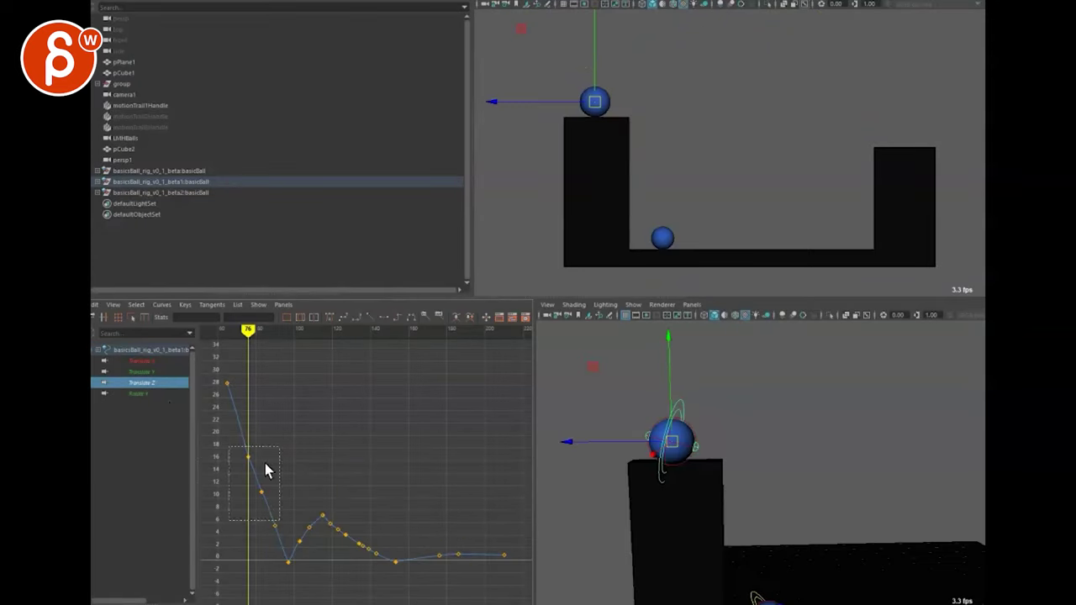
drag(285, 435, 286, 438)
key(f)
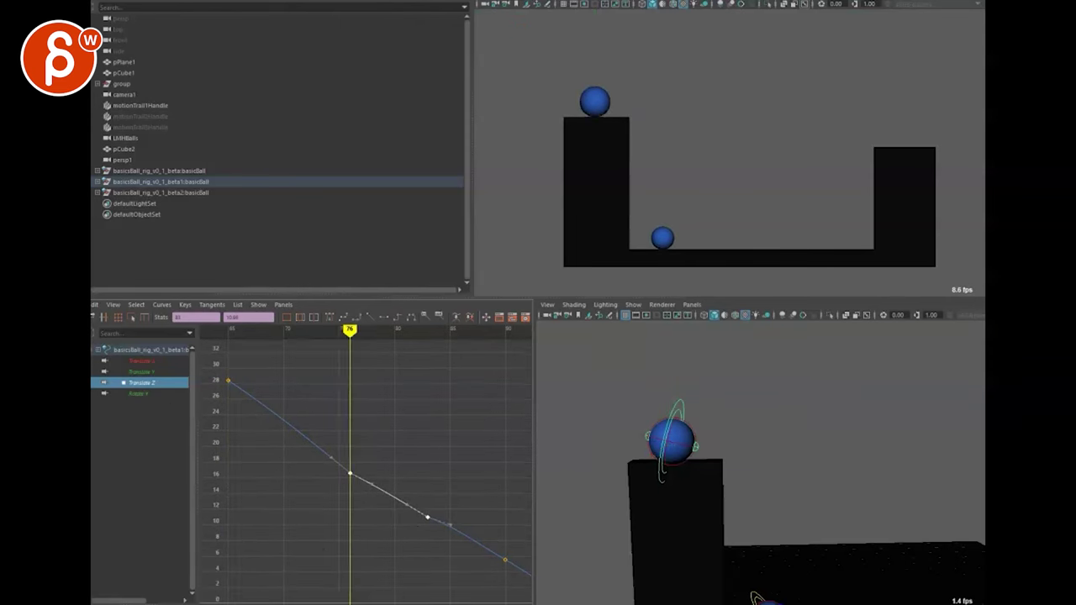
alt+middle_drag(419, 538, 354, 500)
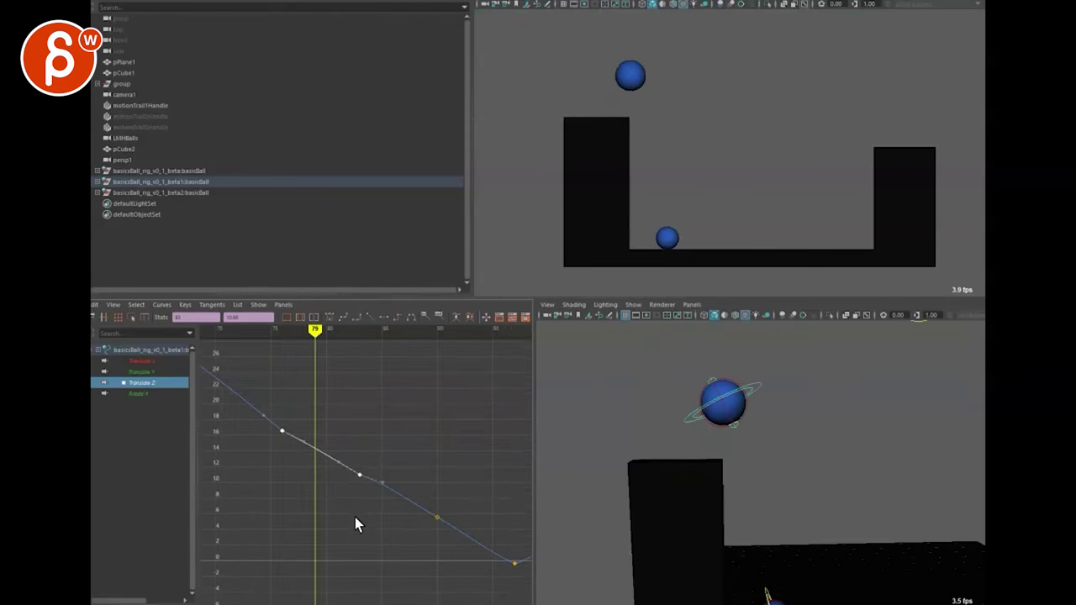
click(337, 462)
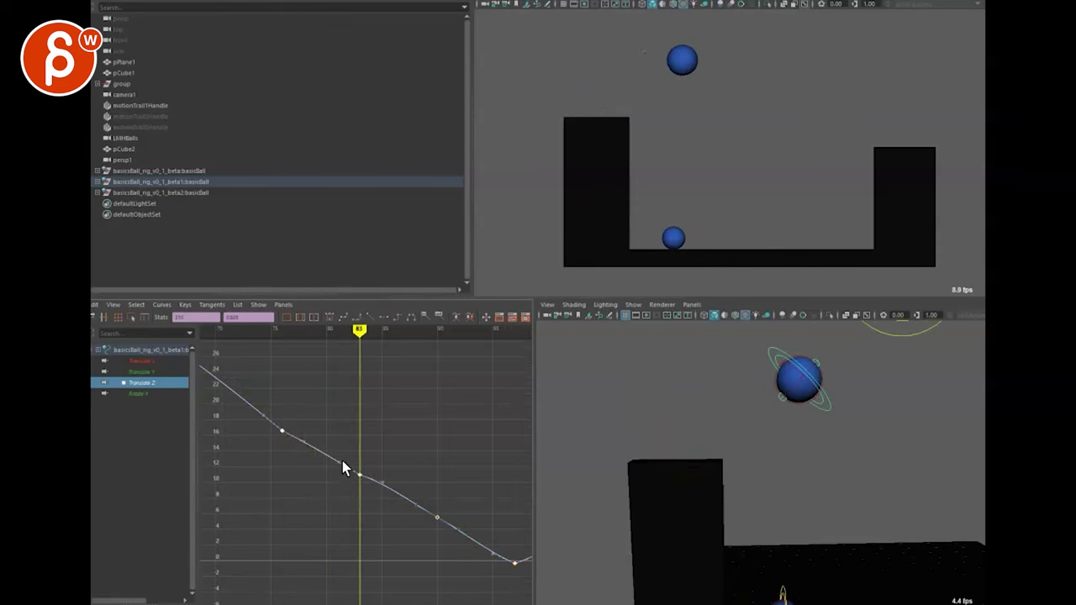
click(384, 530)
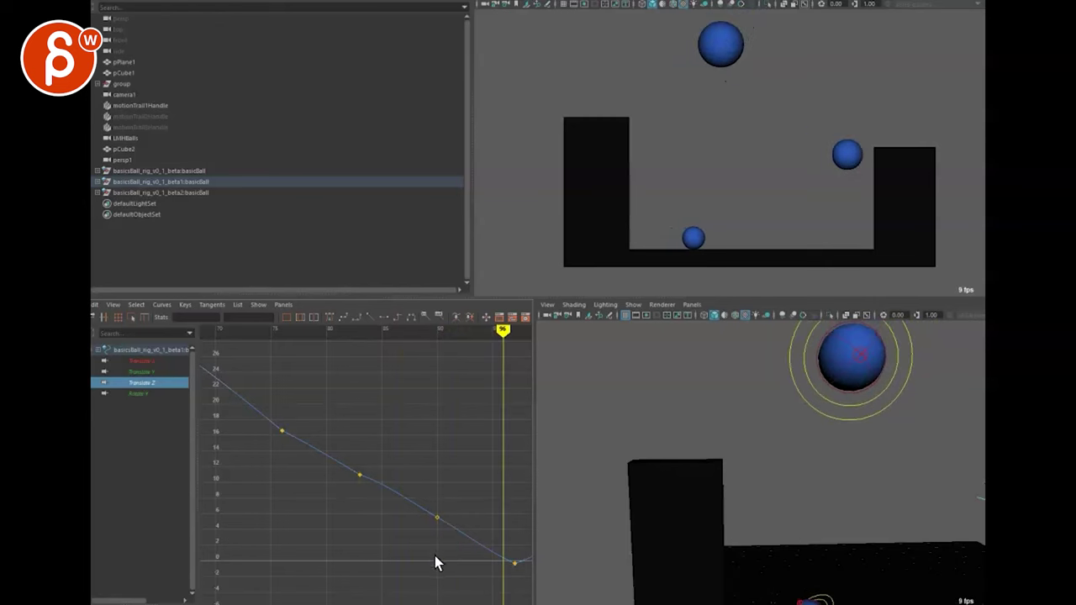
drag(364, 461, 366, 463)
key(Delete)
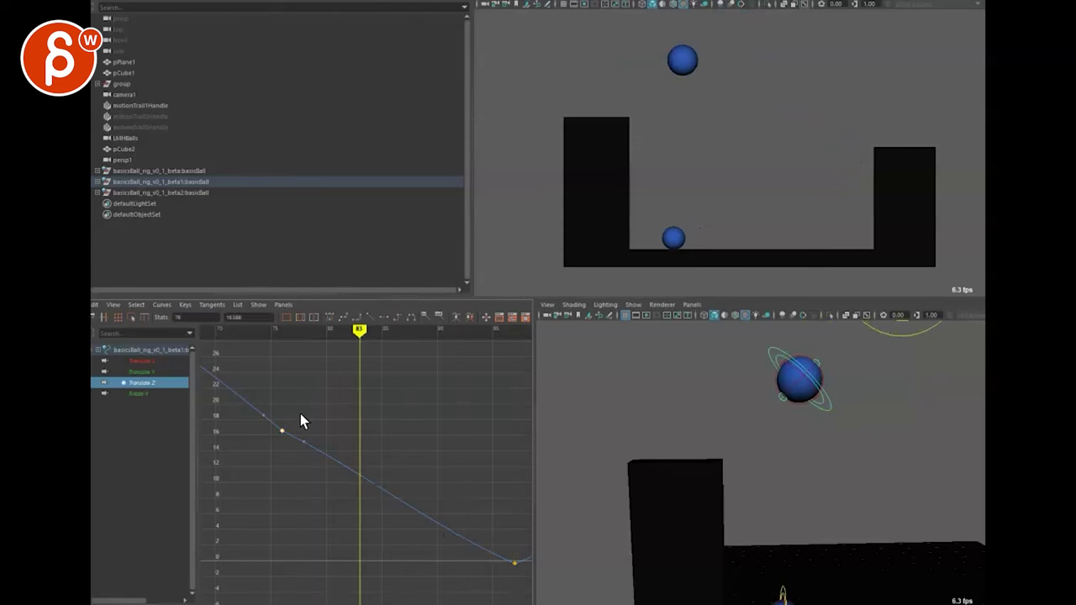
- Straighten the medium ball's Translate Z segment between the keys at frames 76 and 97 with linear tangents
drag(296, 457, 313, 435)
middle_drag(329, 414, 324, 433)
alt+middle_drag(369, 540, 326, 524)
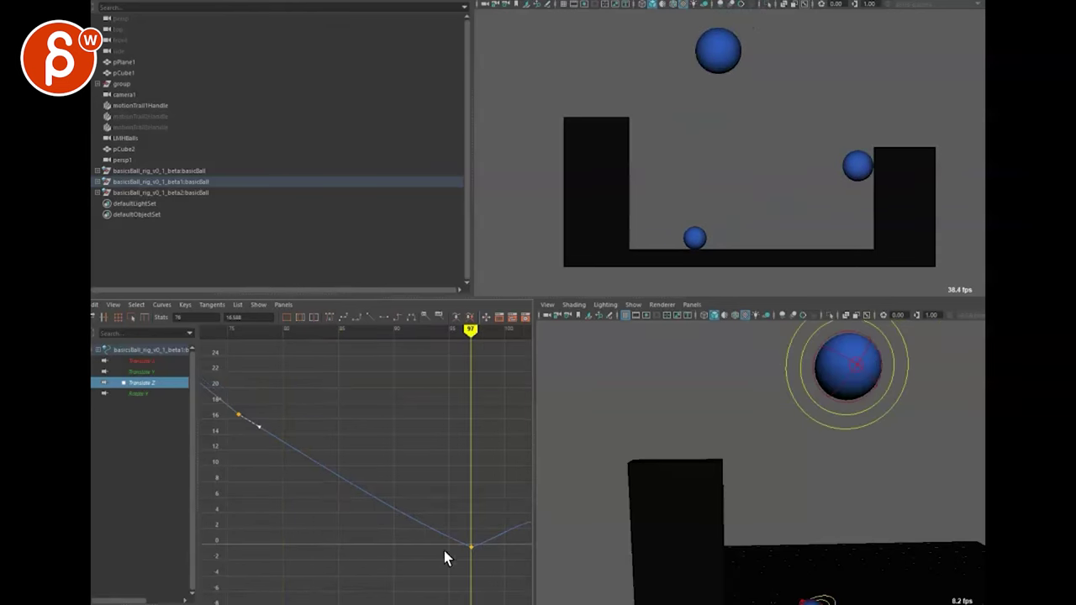
drag(486, 573, 294, 433)
drag(234, 397, 463, 578)
click(258, 435)
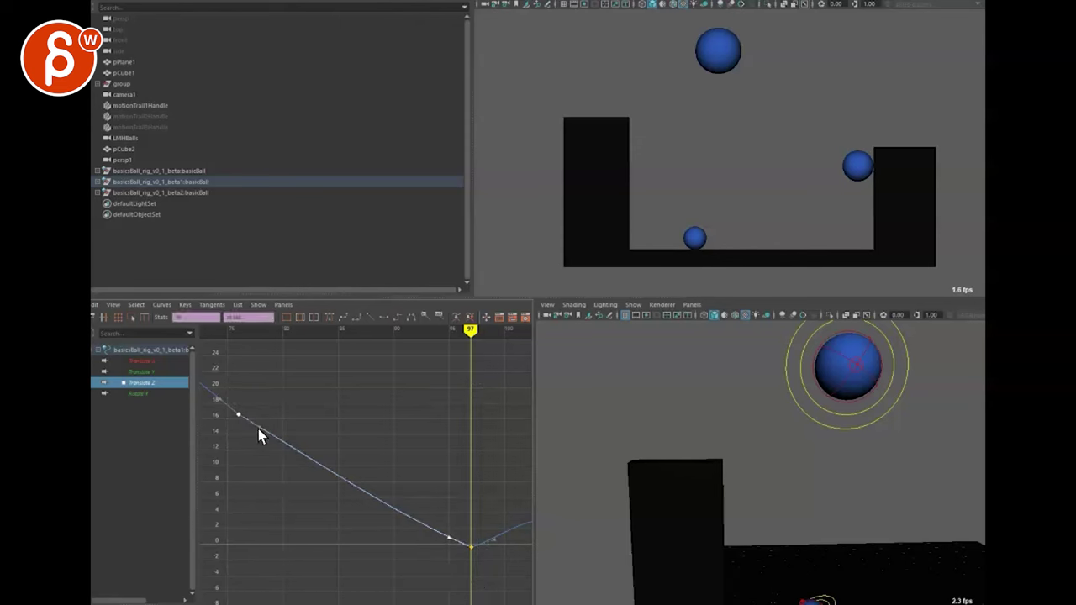
click(370, 317)
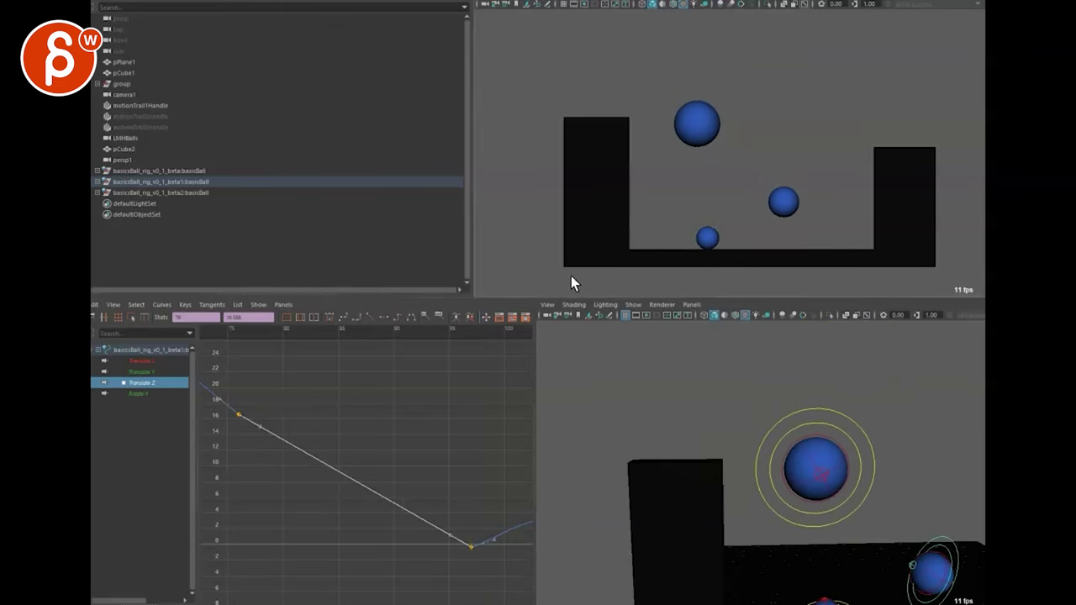
- Apply linear tangents to the medium ball's Translate Z keys at frames 97 and 103, and delete the key at frame 108
alt+middle_drag(436, 503, 375, 502)
scroll(373, 504, down, 3)
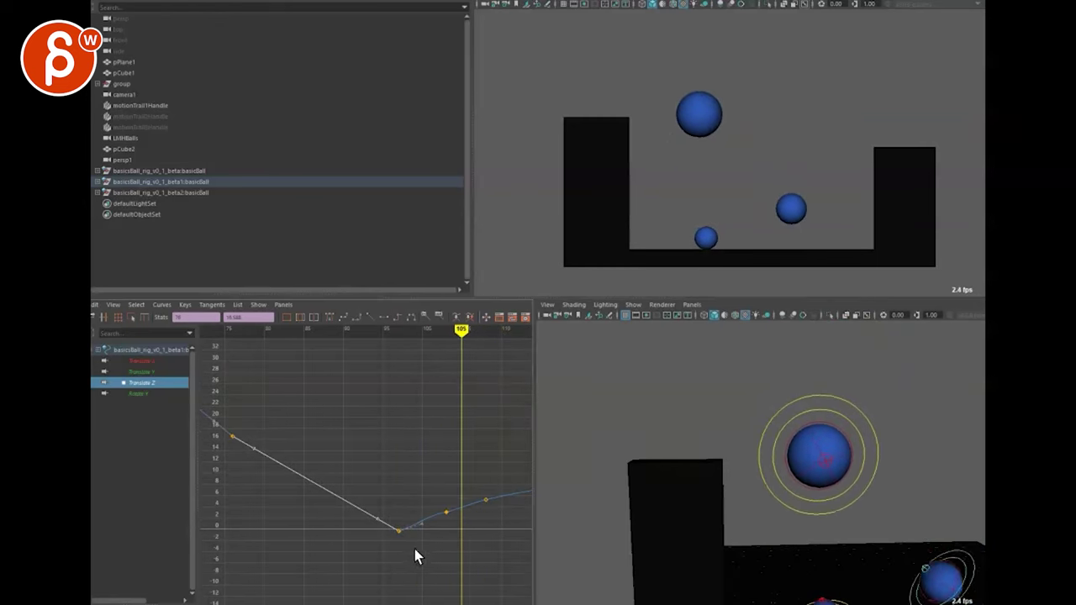
drag(381, 565, 464, 485)
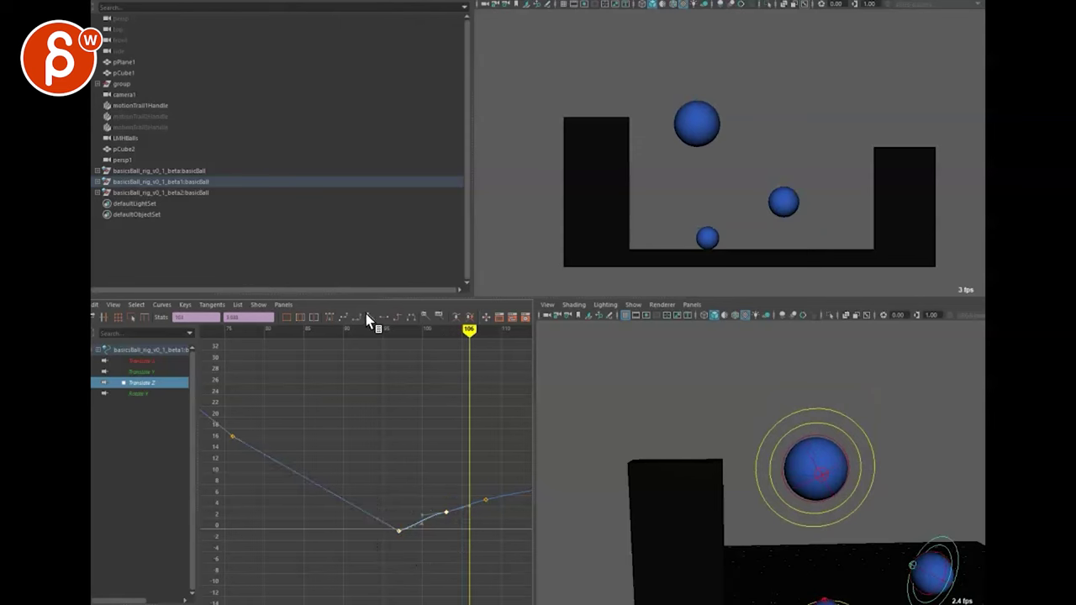
click(369, 317)
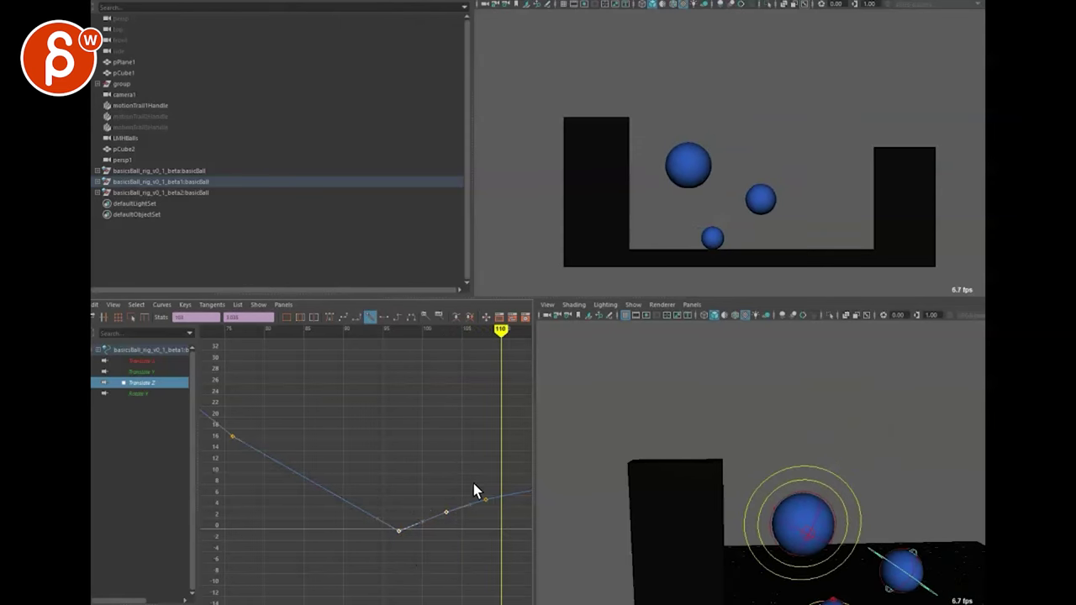
key(alt+comma)
alt+middle_drag(434, 464, 310, 450)
drag(352, 512, 383, 468)
key(Delete)
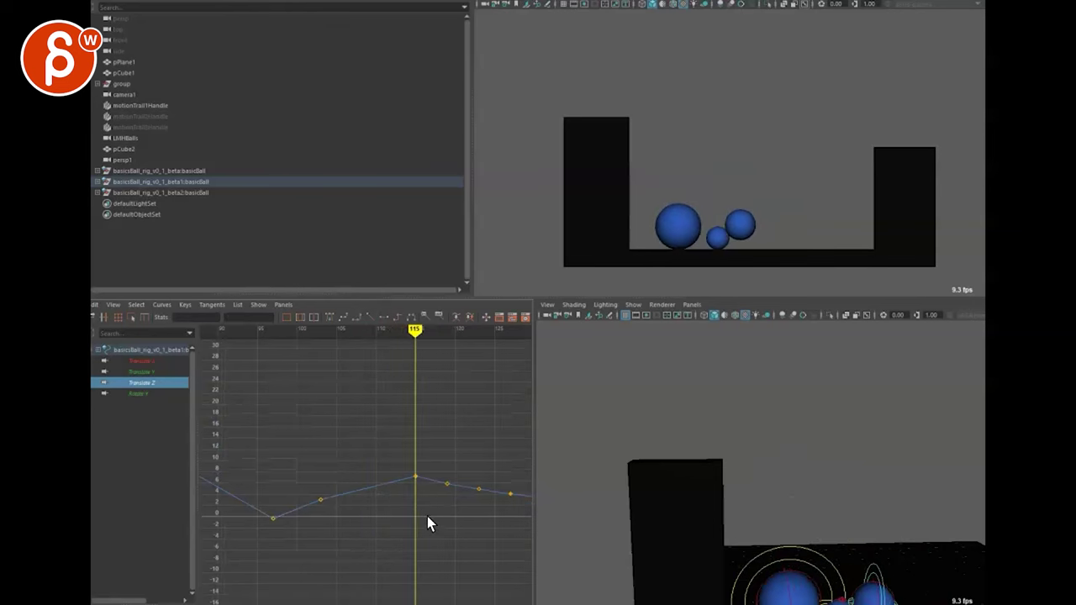
- Delete all of the medium ball's Translate Z keys between frames 115 and 153
alt+middle_drag(447, 523, 404, 524)
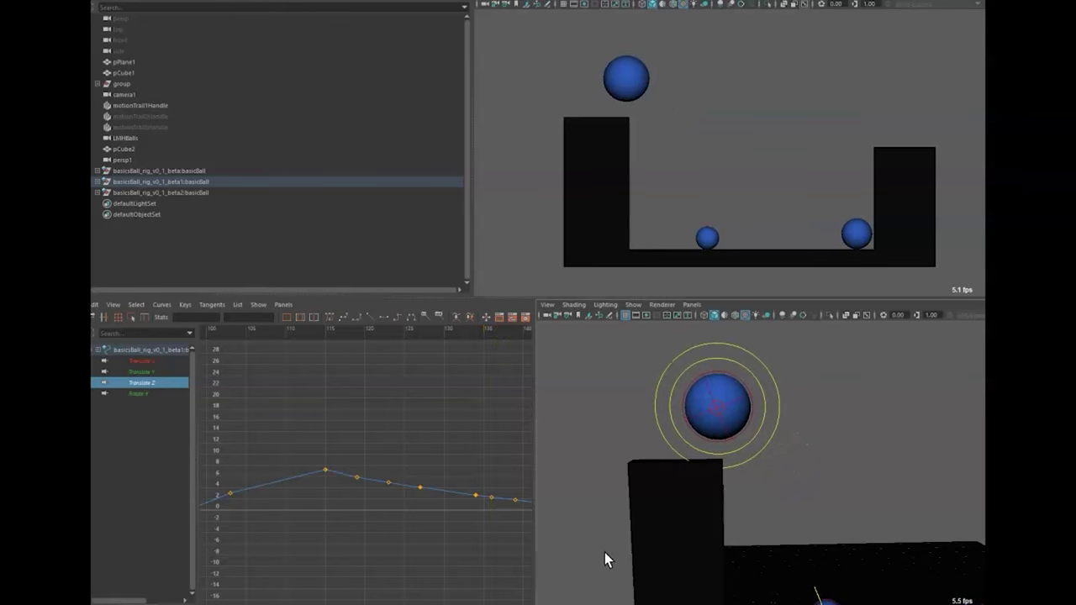
alt+middle_drag(409, 543, 294, 533)
scroll(339, 525, up, 1)
alt+middle_drag(372, 542, 388, 559)
scroll(391, 547, down, 2)
alt+right_drag(392, 547, 370, 545)
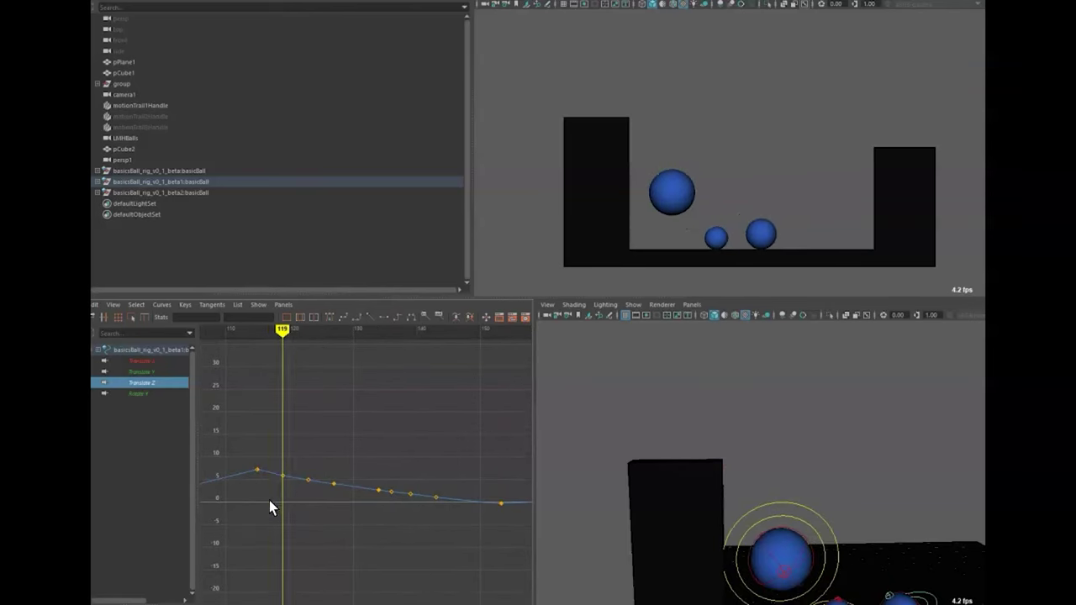
drag(353, 525, 450, 569)
key(Delete)
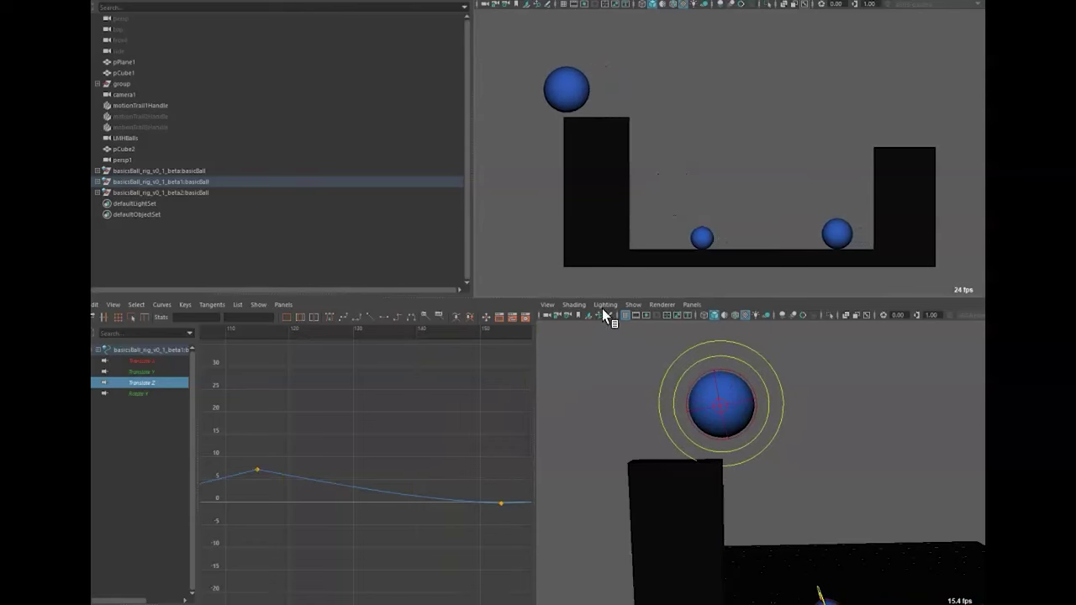
- Play back the animation, frame the end of the Translate Z curve, and adjust the outgoing tangent of the key at frame 153
key(alt+v)
alt+middle_drag(441, 524, 361, 511)
key(a)
drag(446, 521, 494, 582)
key(f)
key(space)
alt+right_drag(599, 435, 521, 437)
drag(516, 340, 516, 338)
key(f)
scroll(636, 326, down, 3)
click(462, 397)
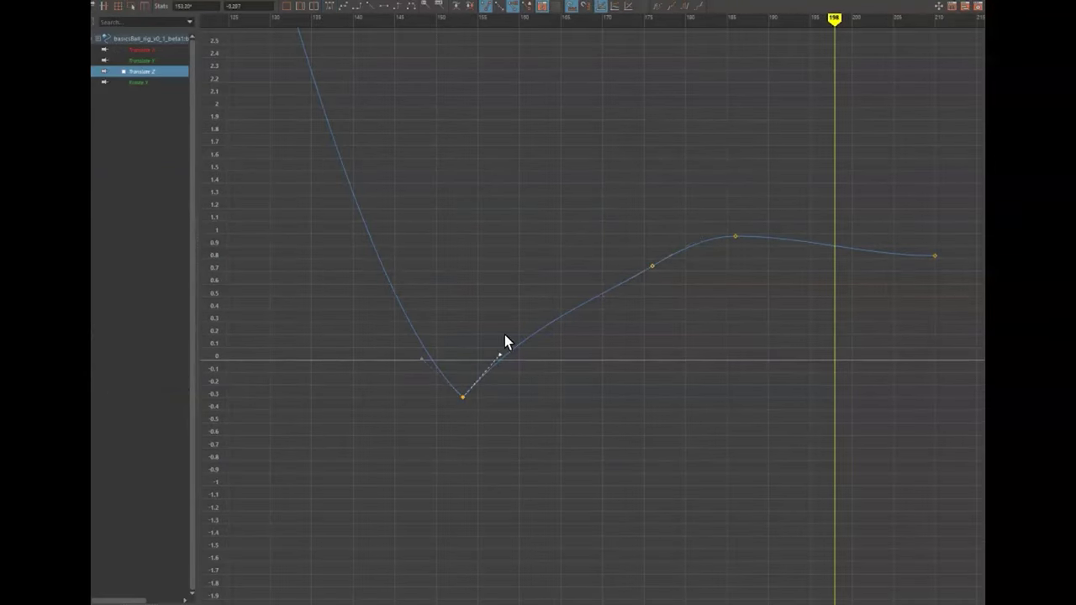
middle_drag(509, 321, 527, 322)
- Tilt the outgoing tangent of the medium ball's Translate Z key at frame 186 slightly upward
drag(734, 237, 745, 226)
drag(764, 257, 796, 192)
middle_drag(820, 199, 822, 187)
- Move the last key of the medium ball's Translate Z curve to frame 216, keeping its value
drag(927, 280, 865, 270)
alt+middle_drag(903, 278, 819, 293)
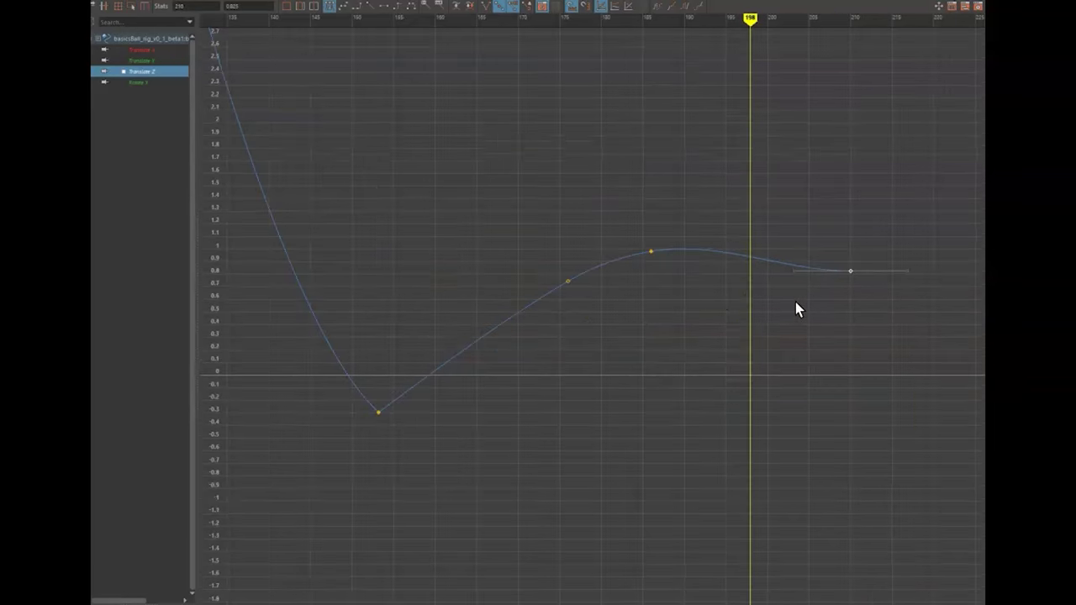
shift+middle_drag(866, 262, 908, 262)
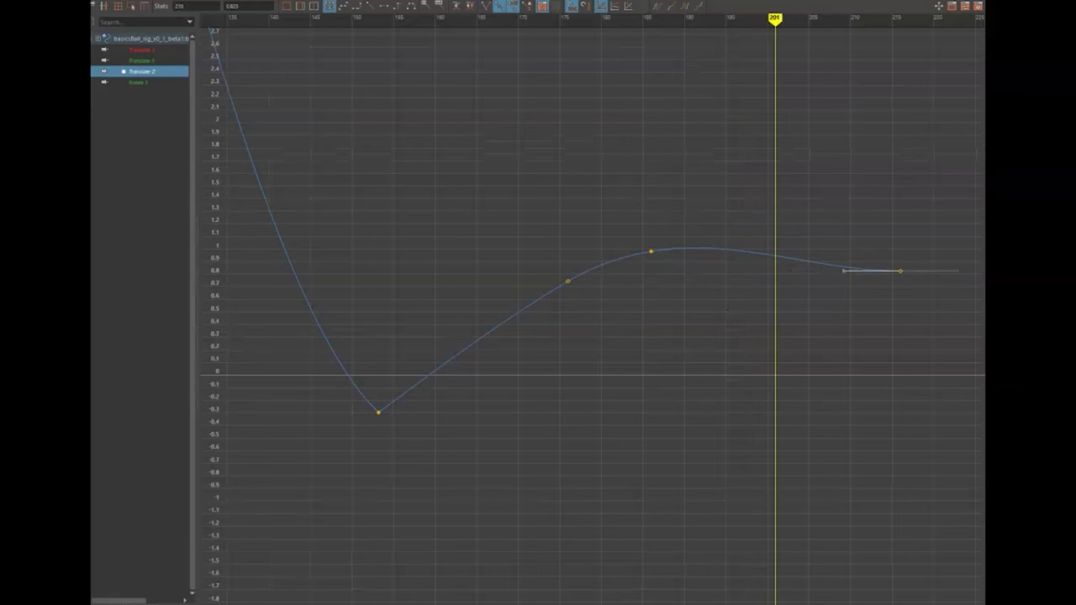
- Add a key before the last one on the medium ball's Translate Z curve, move it to frame 207 and smooth its tangents
key(s)
drag(770, 269, 784, 246)
shift+middle_drag(824, 252, 858, 243)
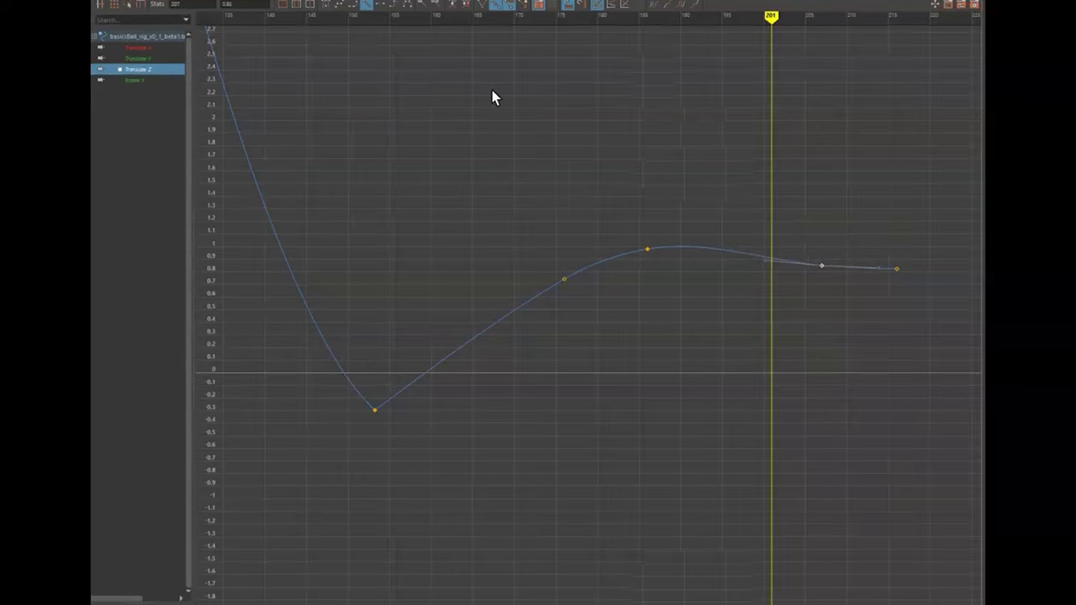
click(326, 7)
click(339, 5)
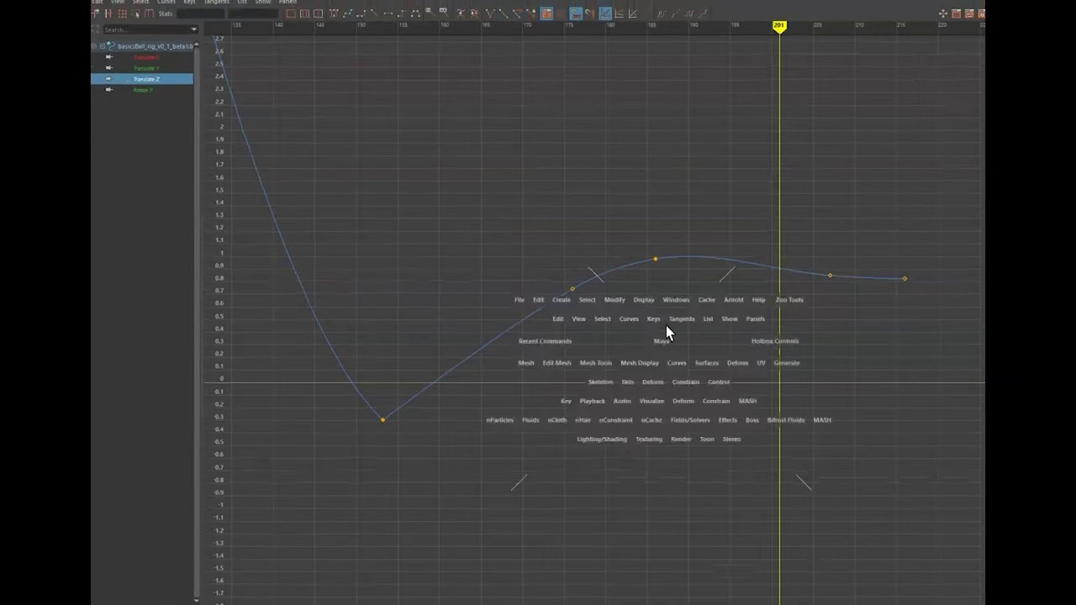
- Review the motion of all three balls in the enlarged side view
key(space)
key(space)
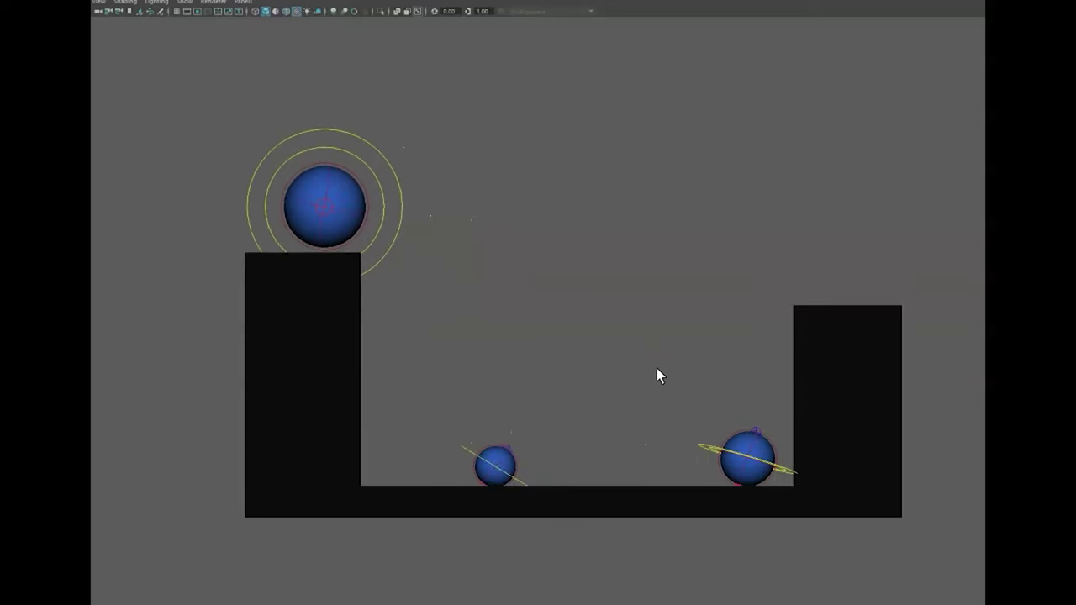
key(space)
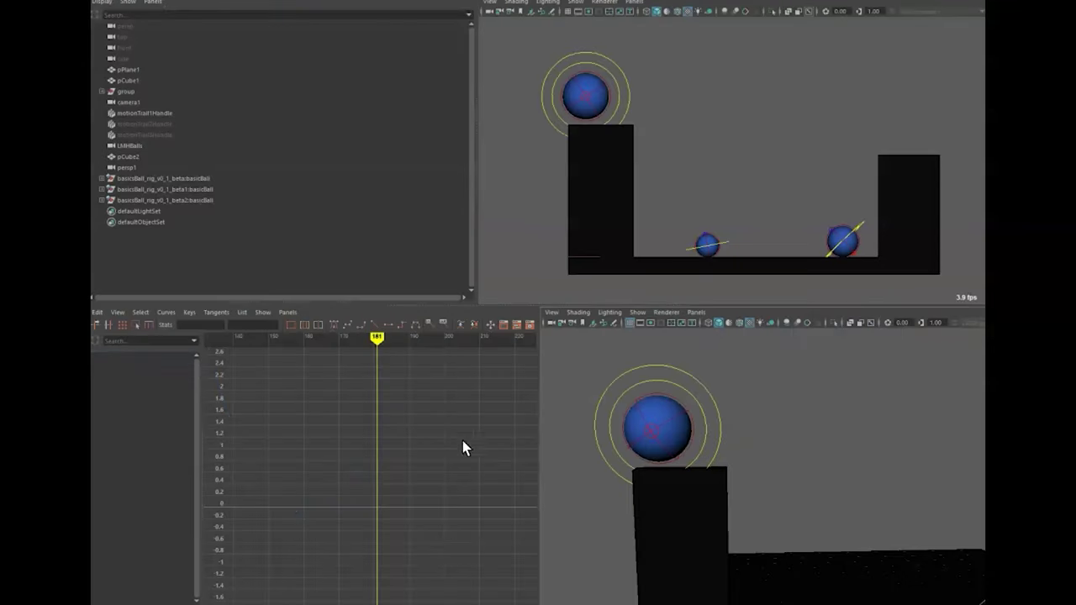
key(a)
key(space)
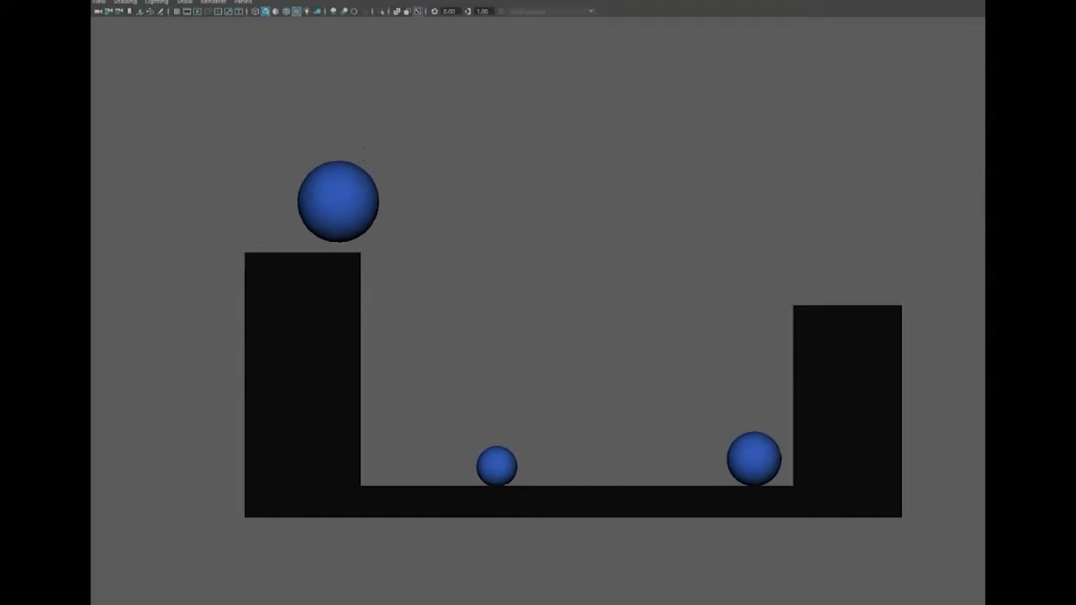
key(space)
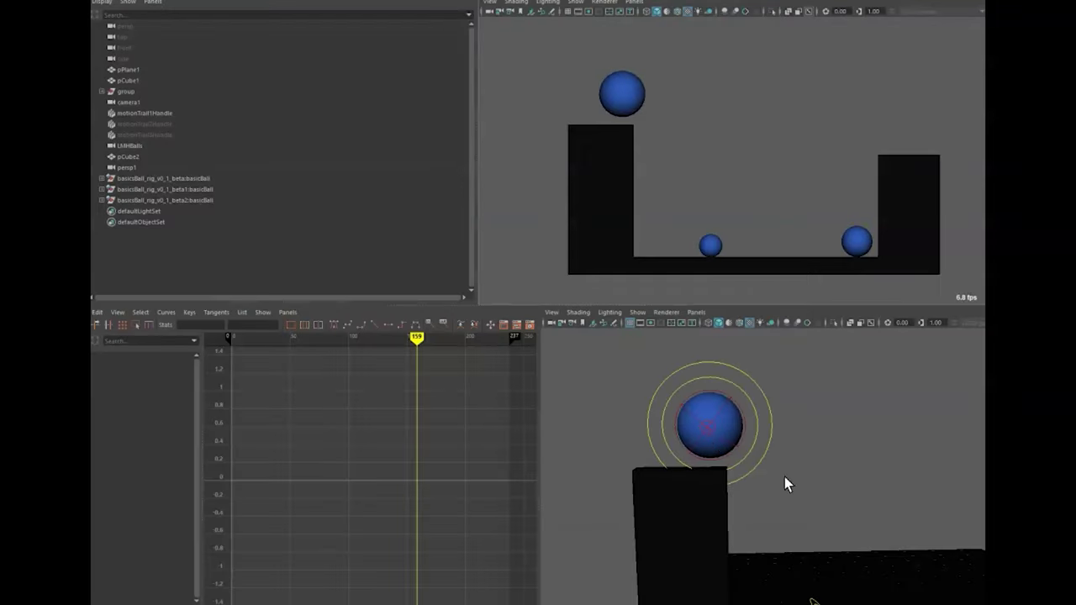
- Adjust the incoming tangent of the medium ball's Translate Z key at frame 153, and replay the animation in the enlarged side view
alt+drag(832, 491, 758, 401)
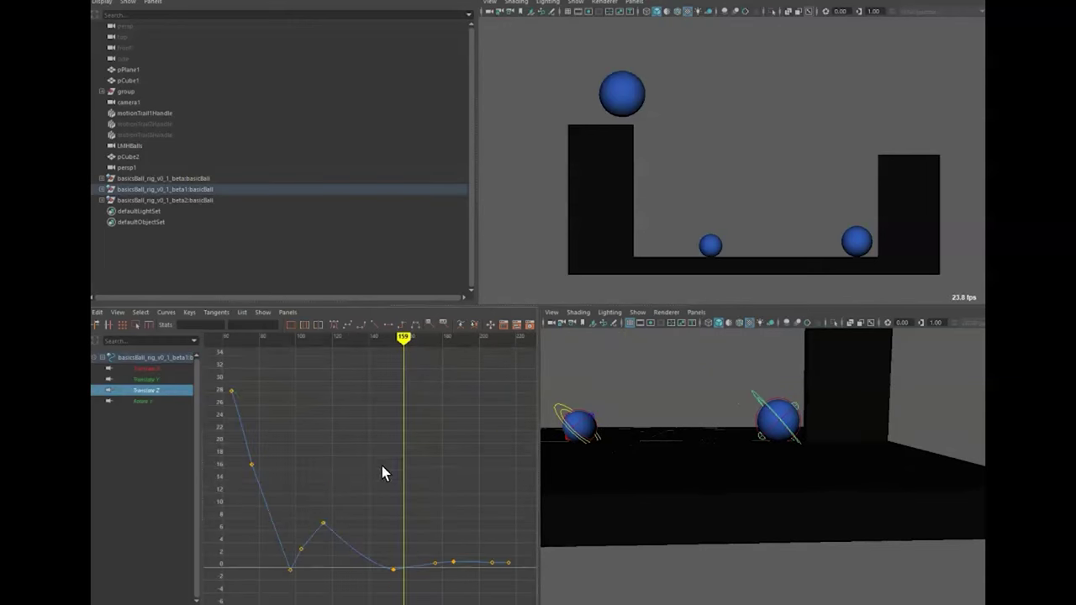
key(space)
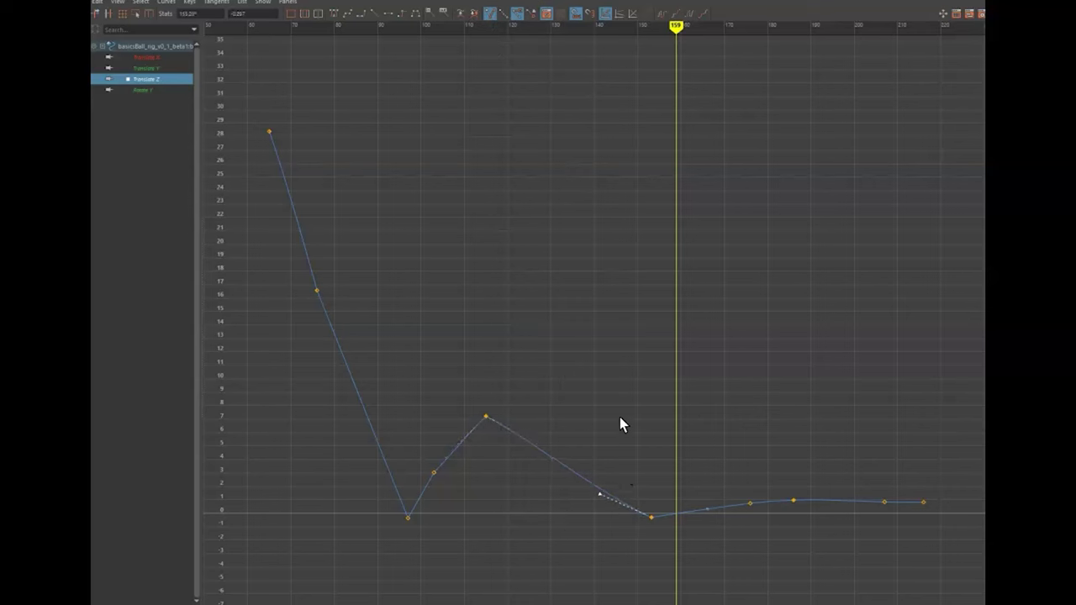
key(space)
key(space)
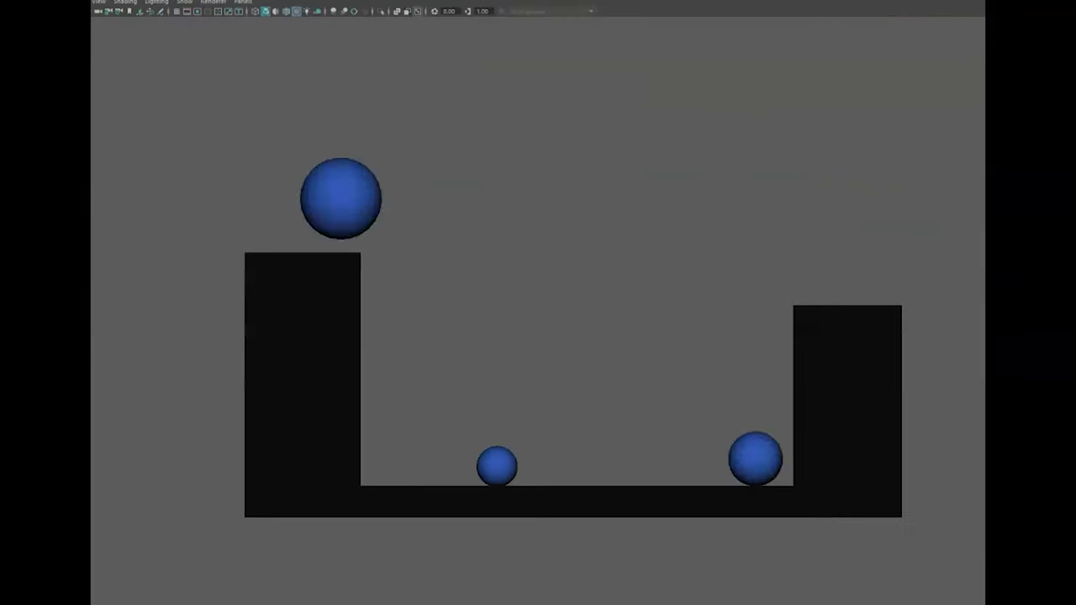